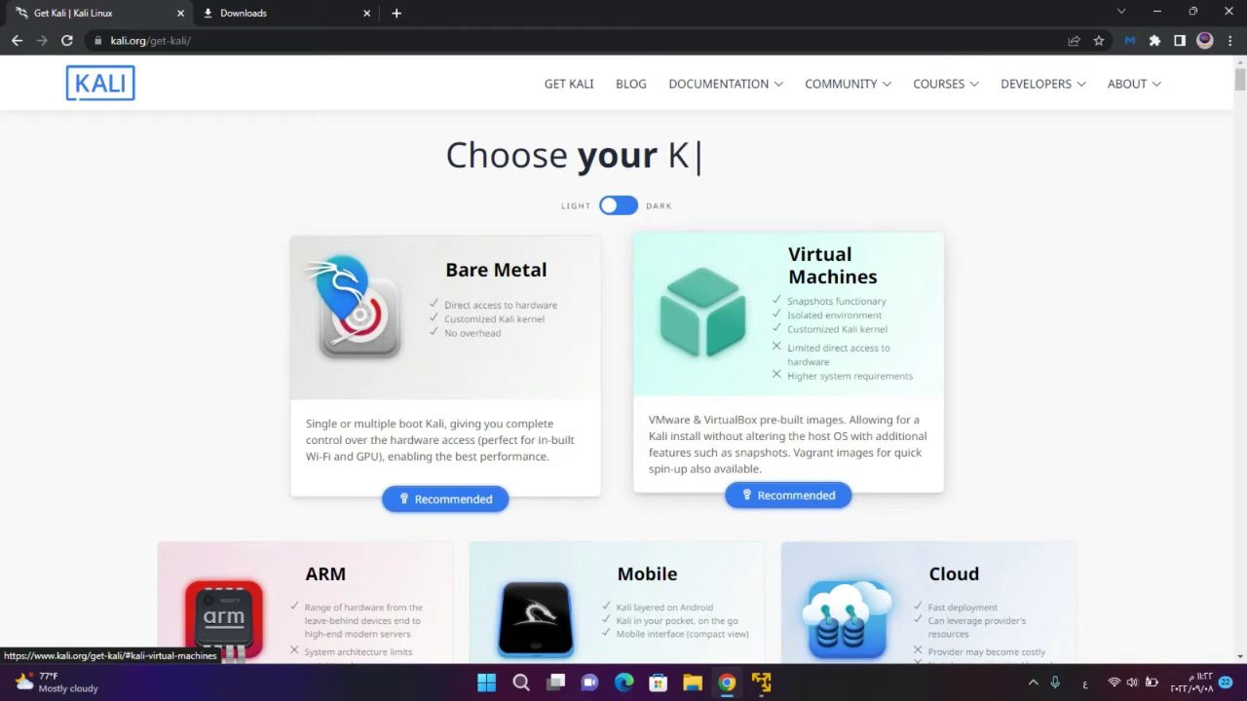
mouse_move(945, 83)
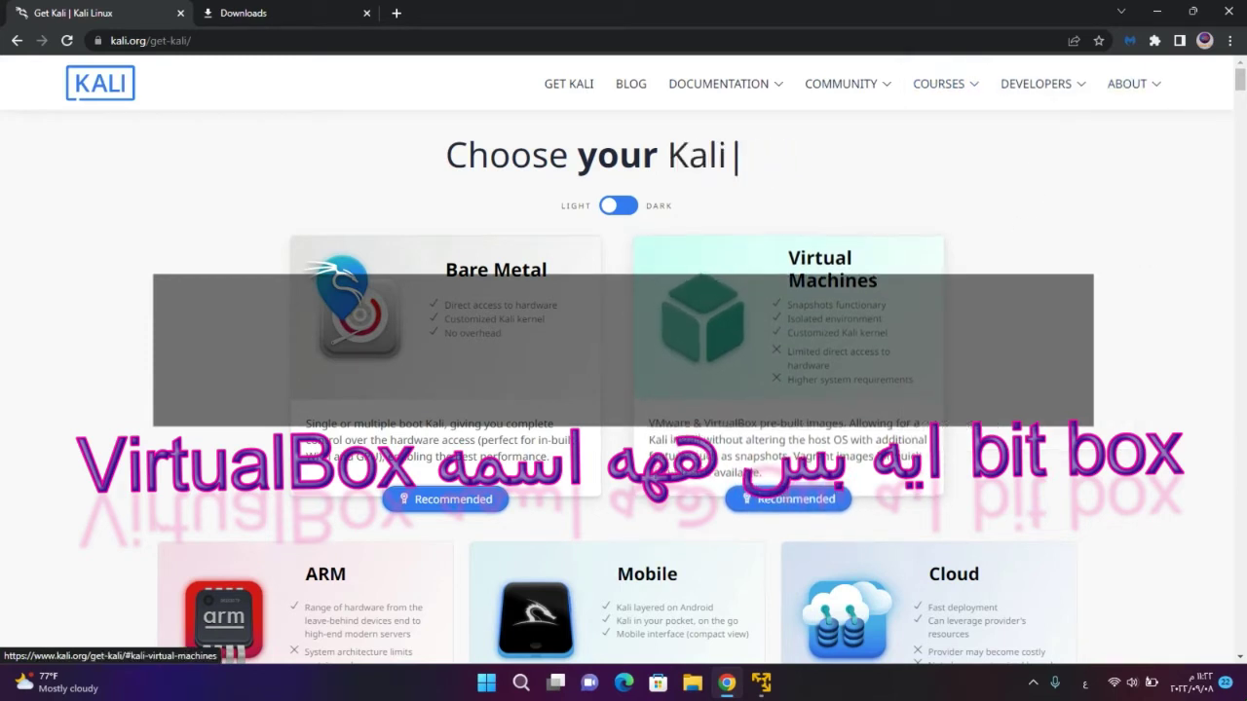
click(310, 13)
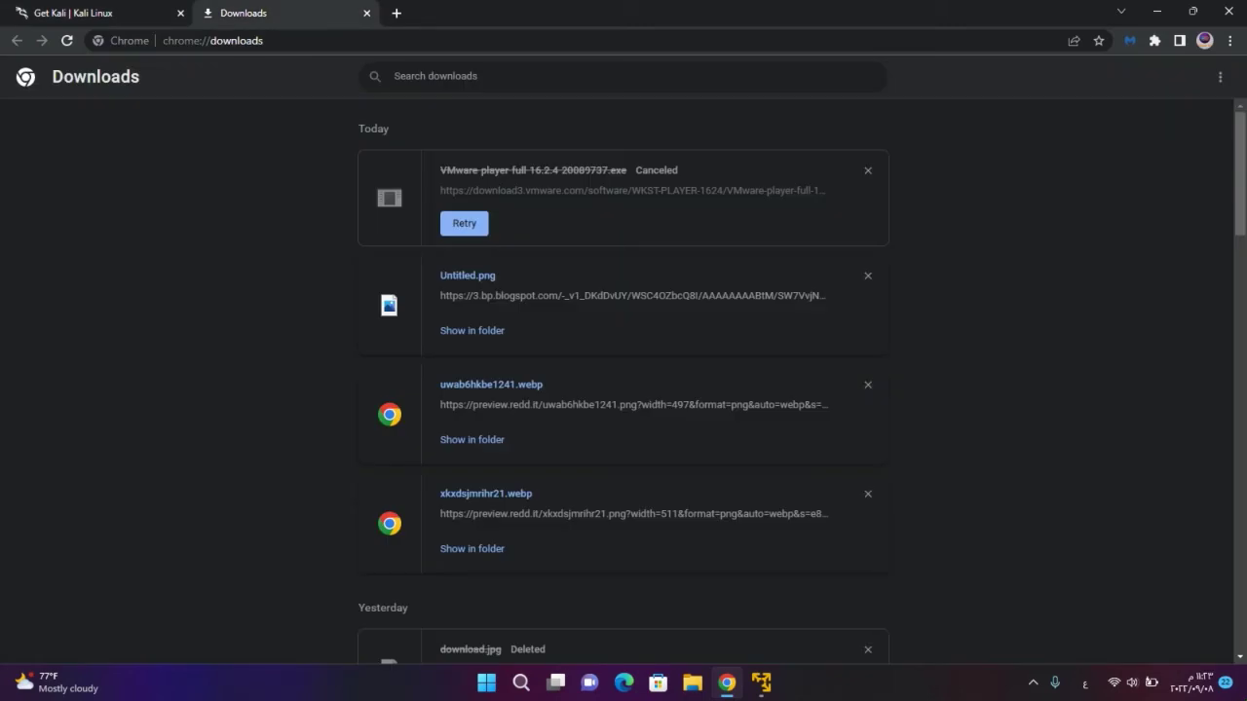
key(ctrl+Tab)
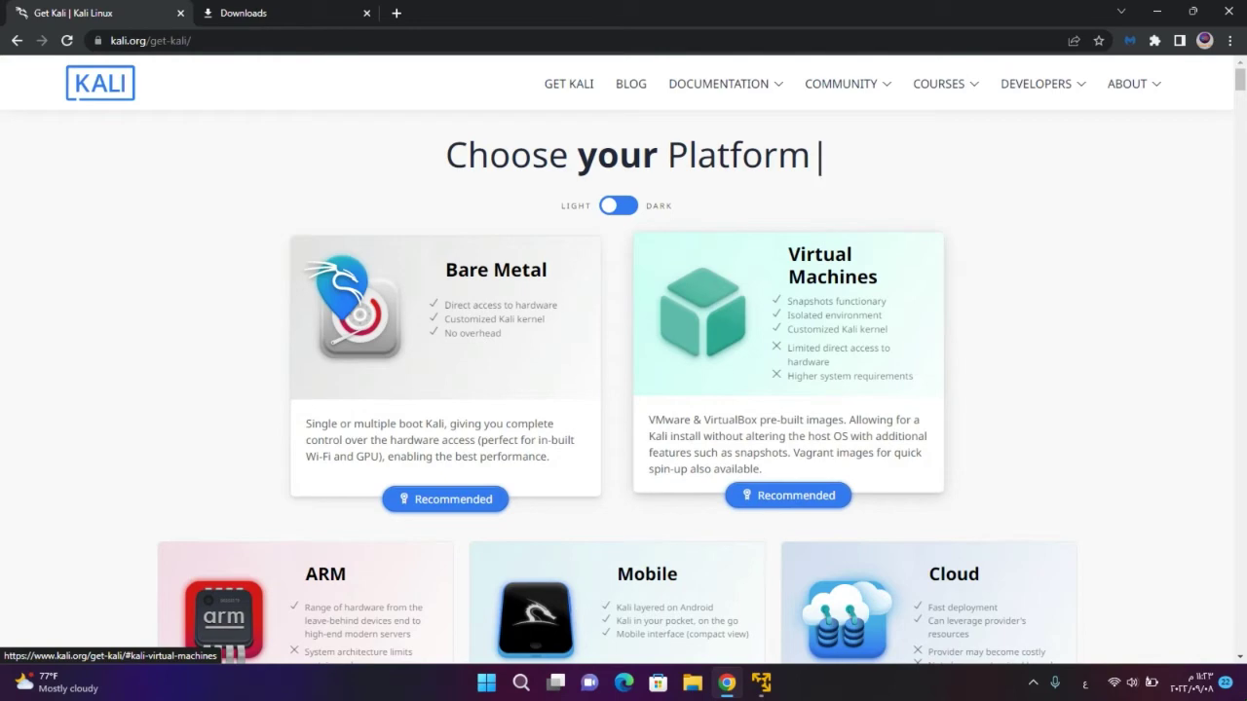
key(ctrl+Tab)
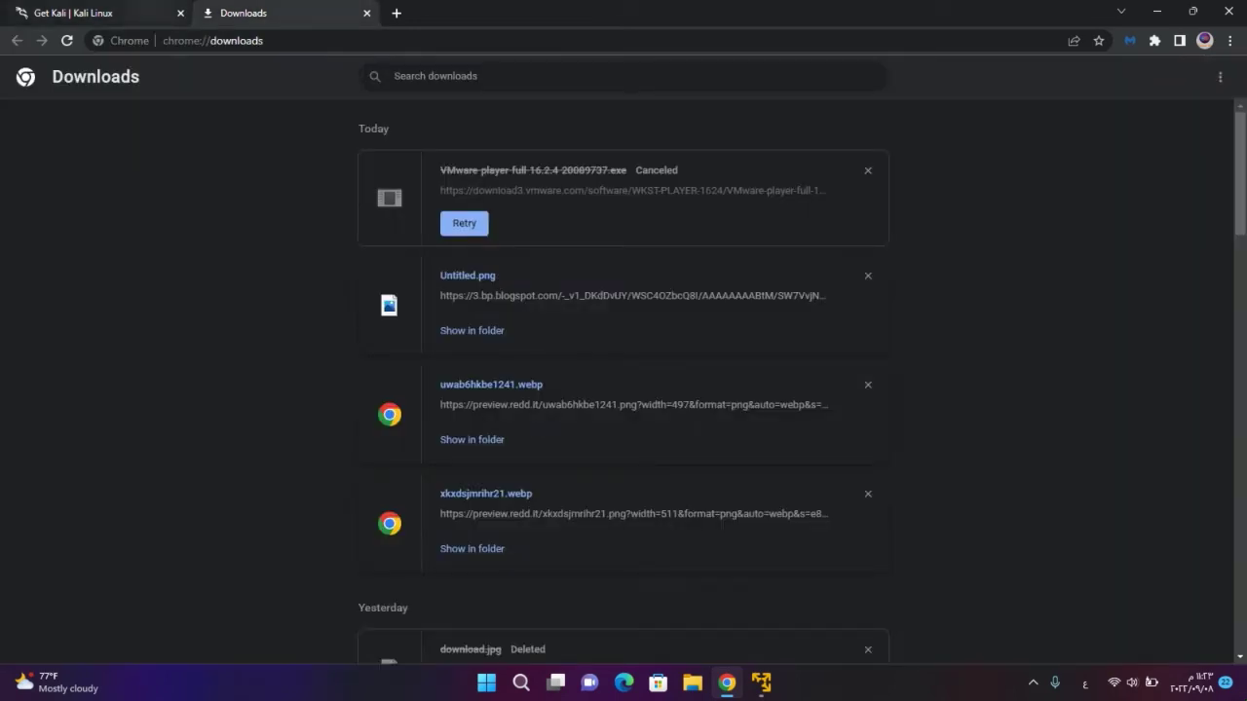
key(ctrl+Tab)
key(ctrl+Tab)
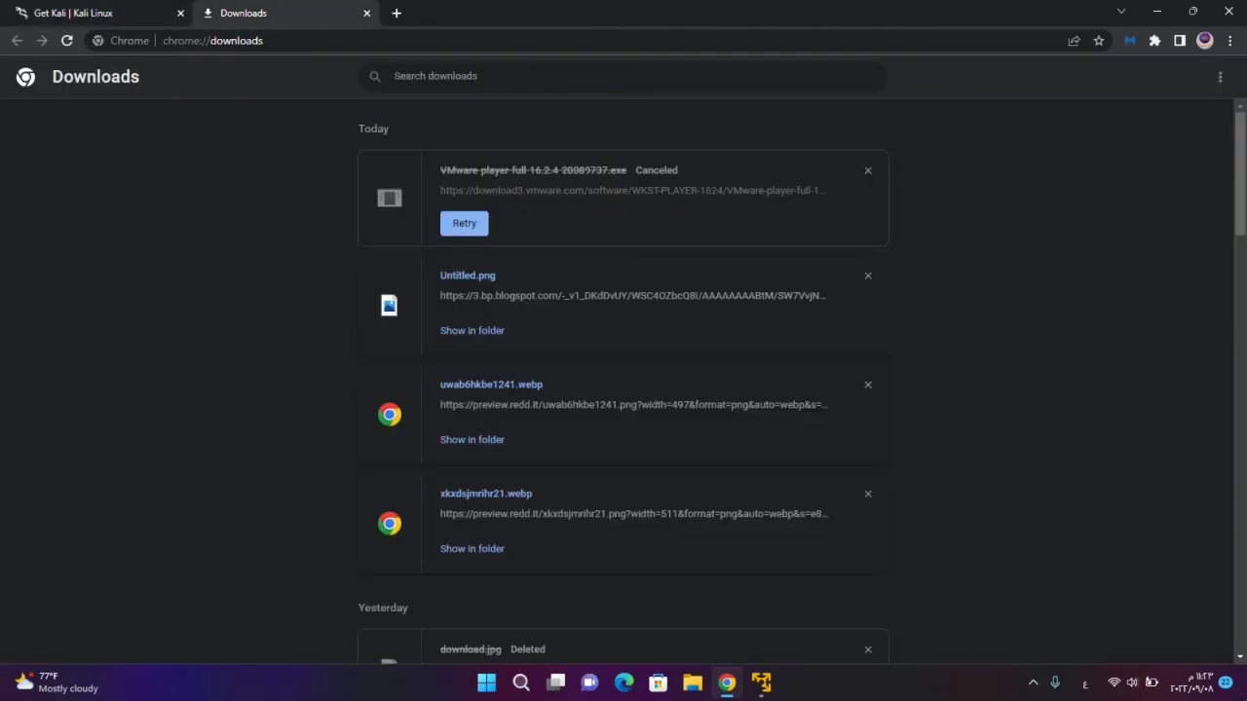
key(ctrl+Tab)
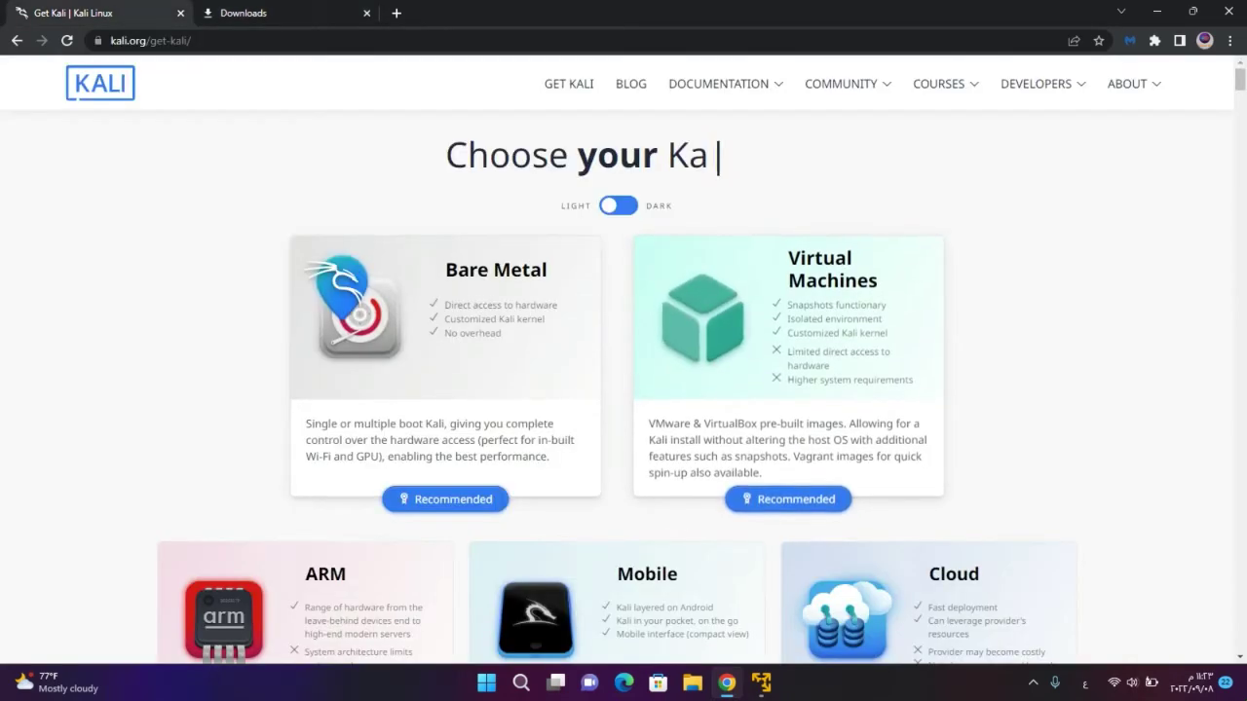
Step: Open the Virtual Machines section of the Get Kali page, examine the 64-bit VMware image, and leave the browser
scroll(789, 321, down, 2)
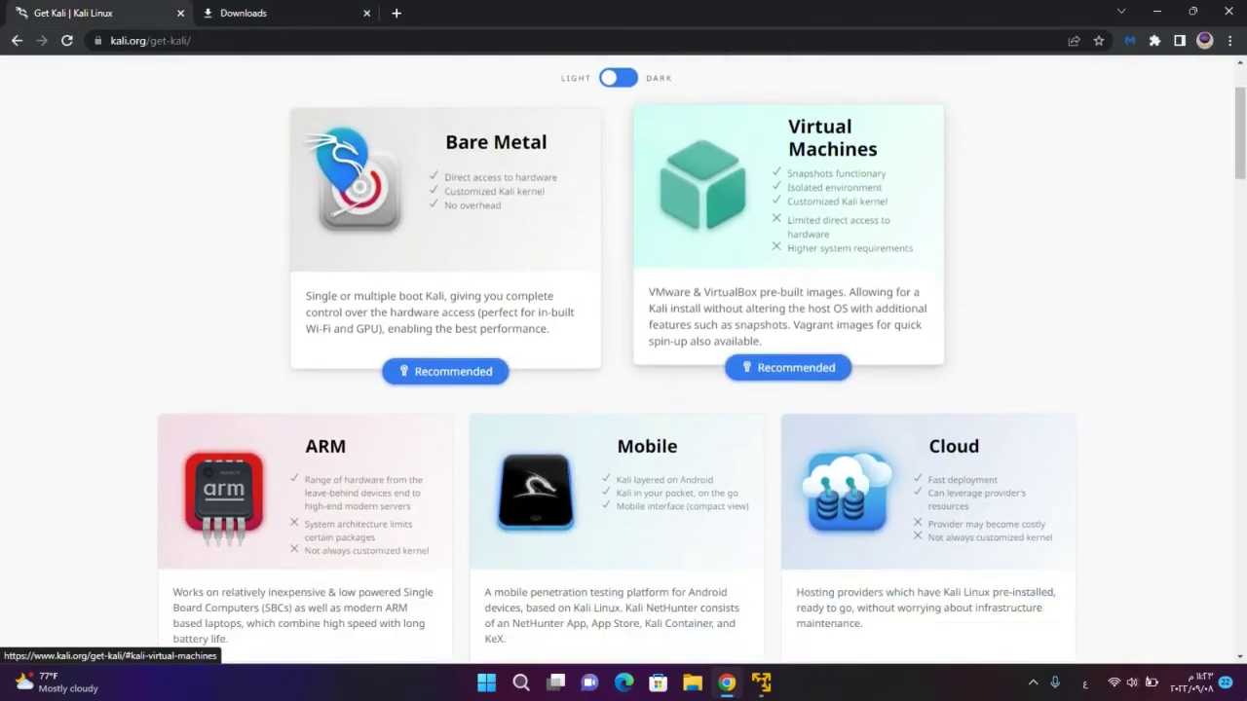
click(789, 293)
scroll(623, 390, down, 2)
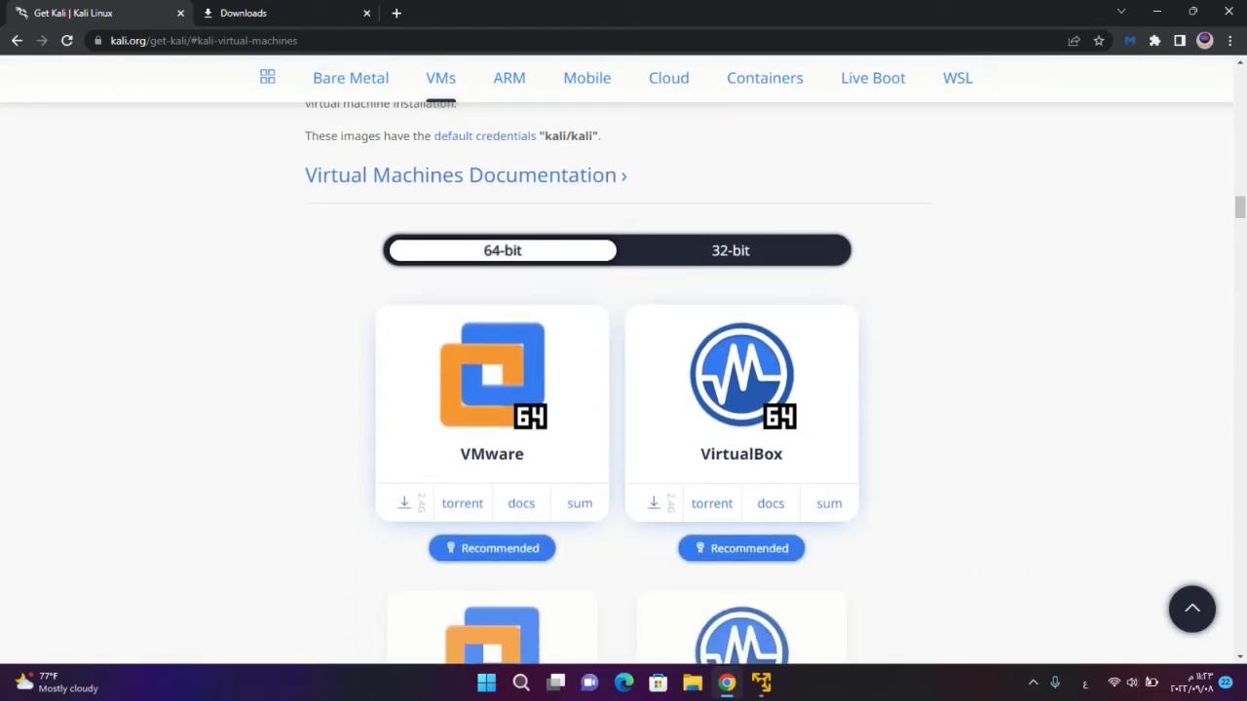
scroll(403, 502, down, 1)
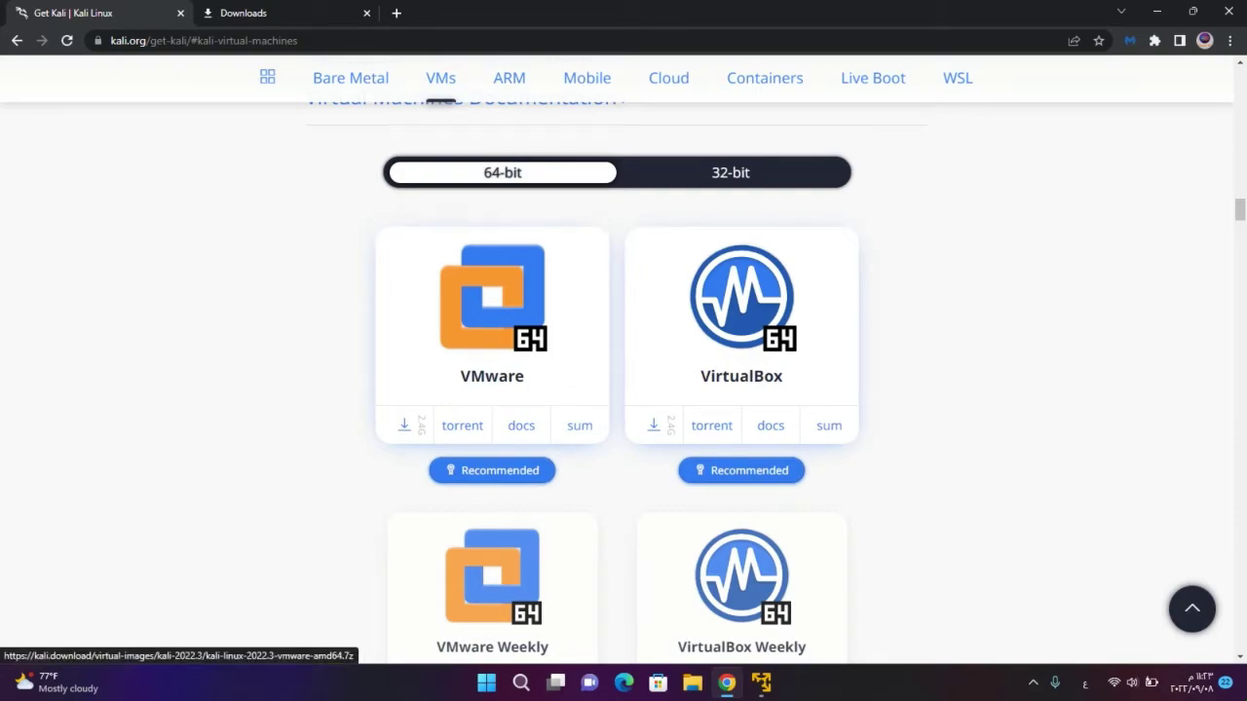
click(1228, 11)
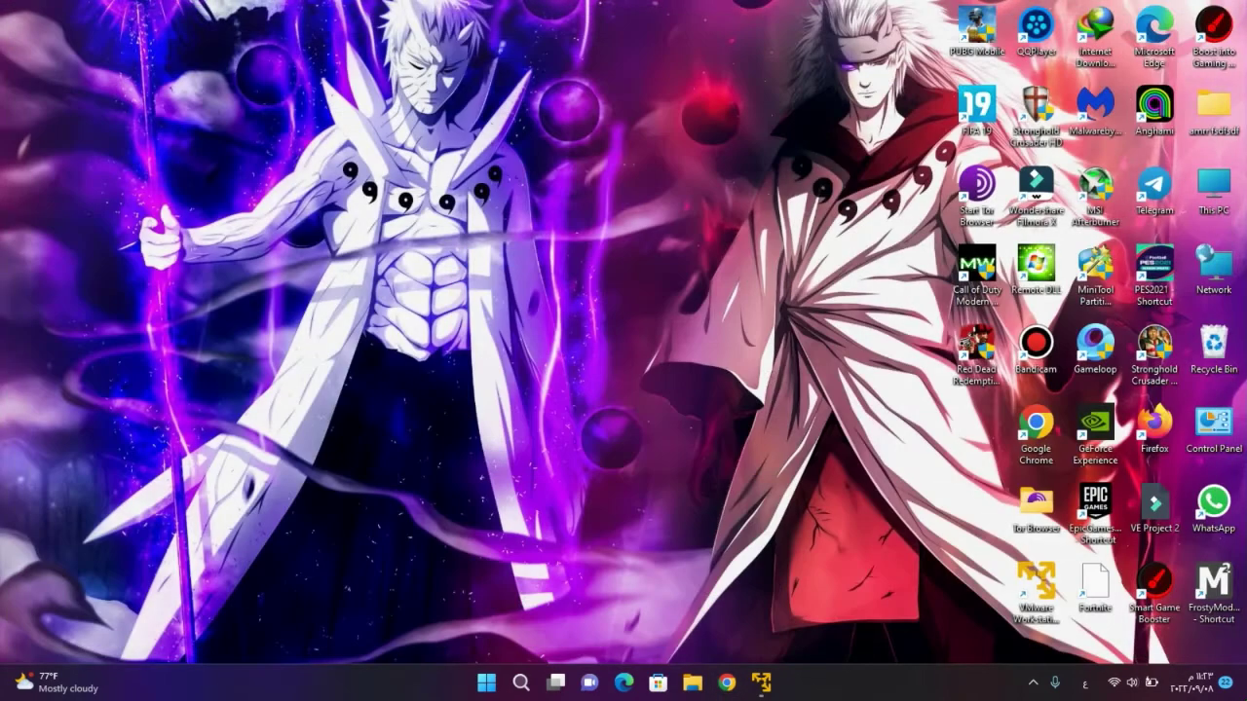
Step: In File Explorer, open New folder on Local Disk (D:) and examine the WinRAR extraction options for the kali-linux-2022.2-vmware-amd64 archive
double_click(1211, 195)
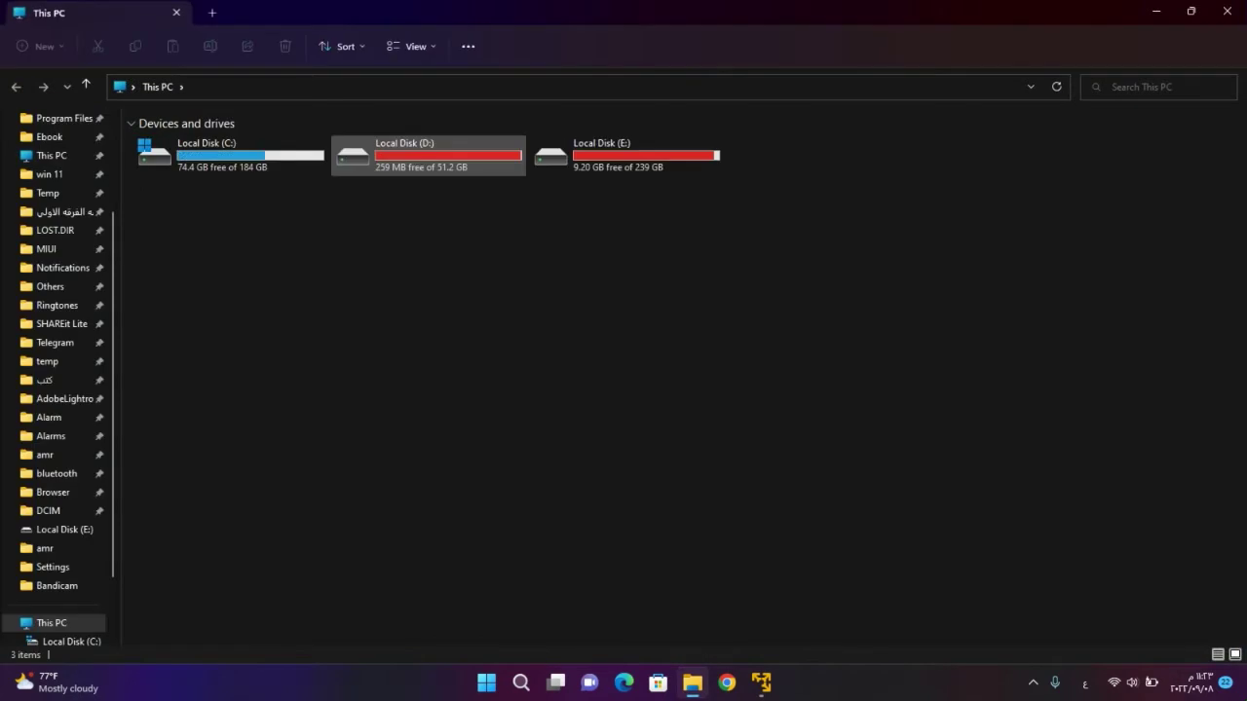
double_click(428, 156)
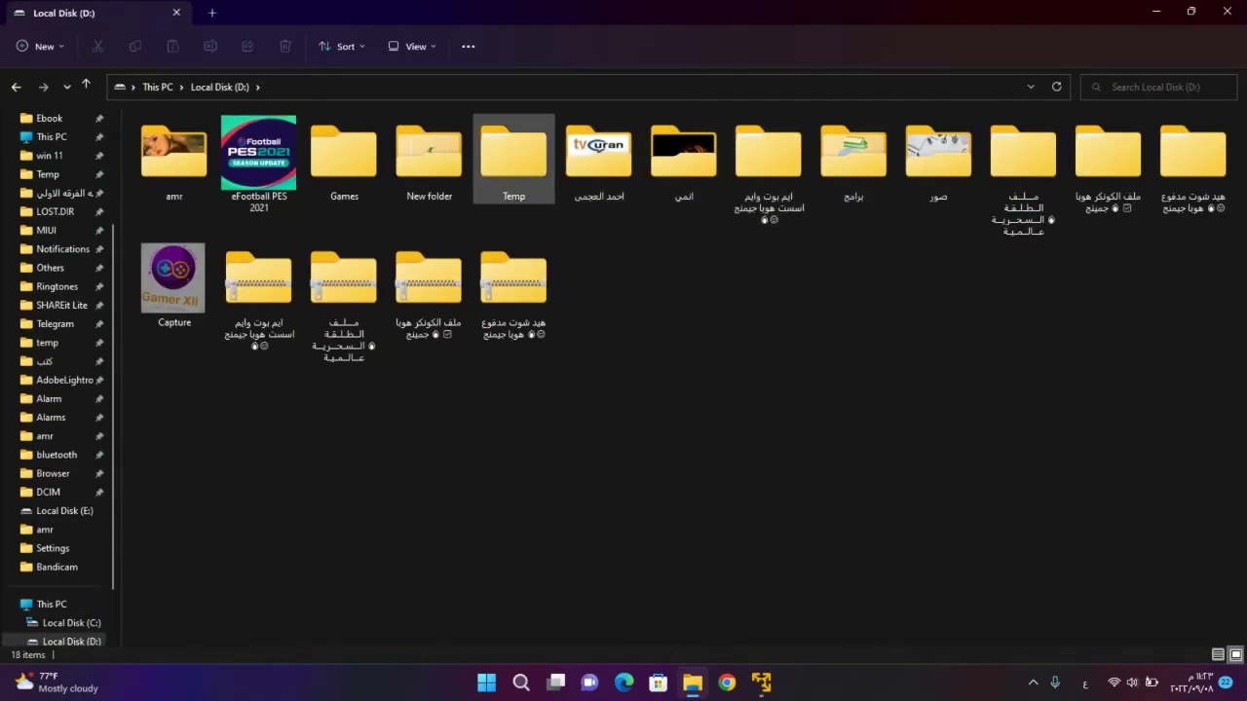
click(428, 156)
double_click(428, 155)
click(1022, 165)
drag(1058, 294, 1020, 191)
right_click(1020, 190)
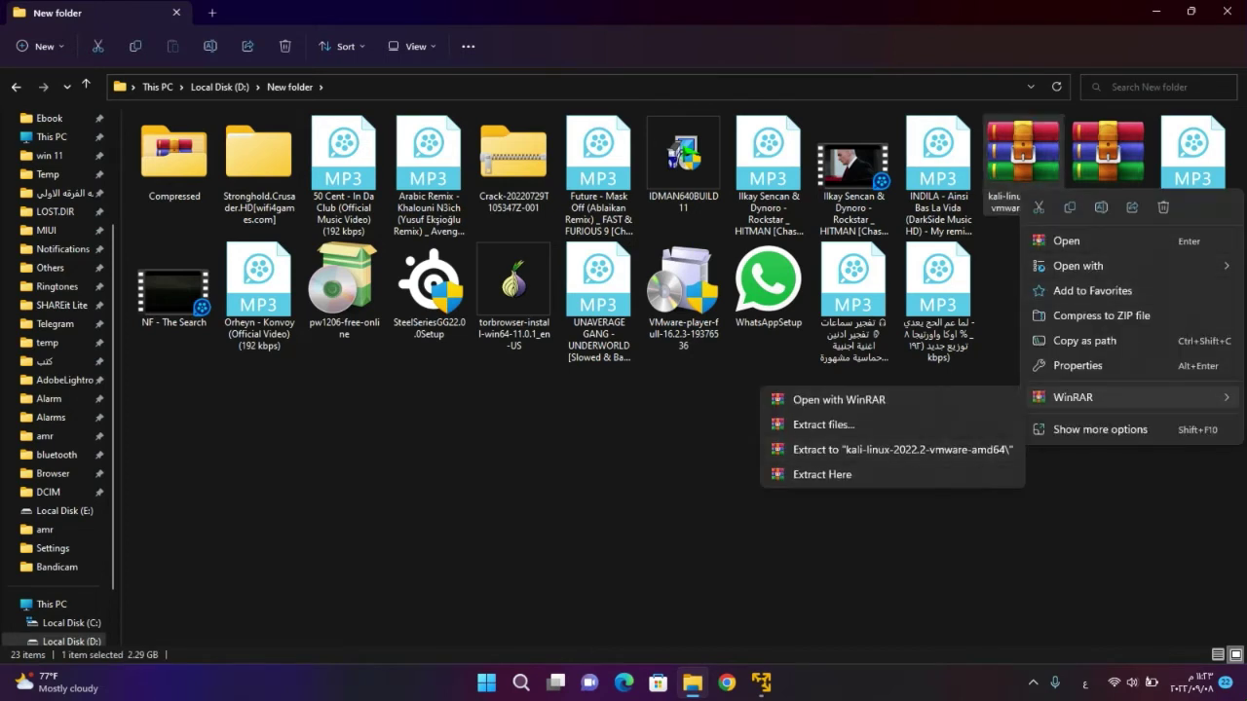
click(701, 458)
Step: Examine the contents of the extracted Kali-Linux-2022.2-vmware-amd64.vmwarevm folder in Downloads and close File Explorer
scroll(59, 380, up, 4)
click(60, 212)
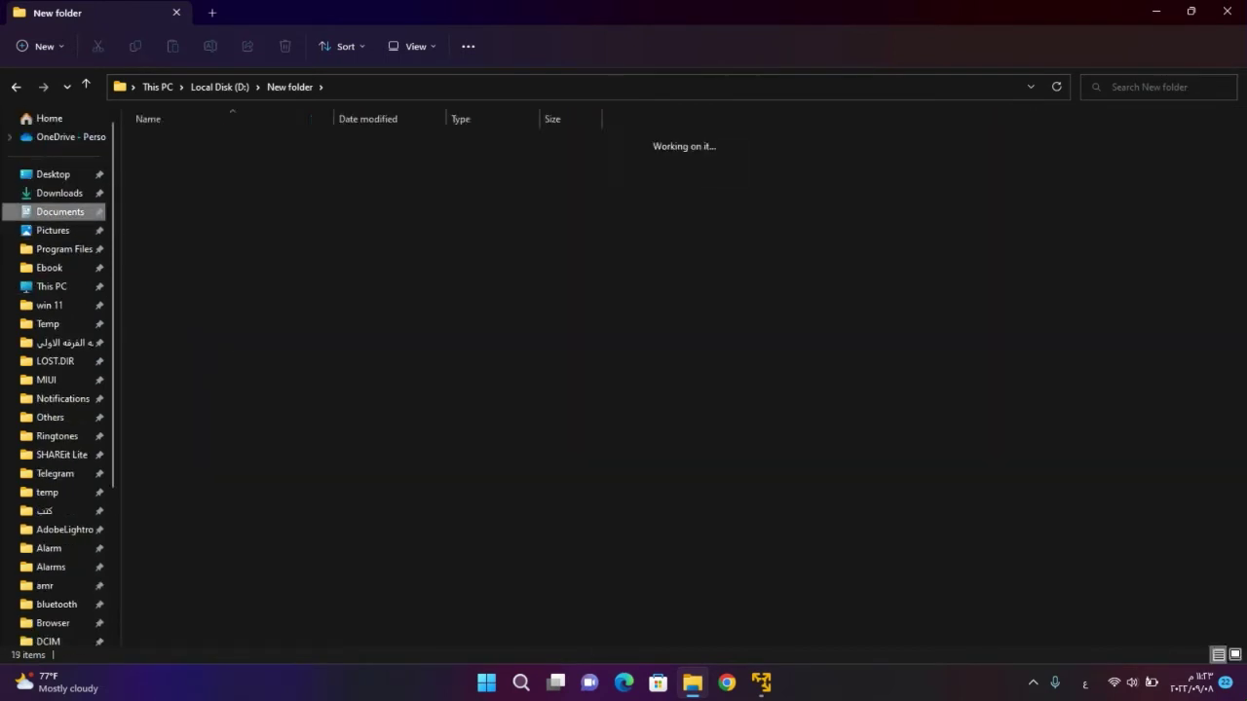
click(59, 192)
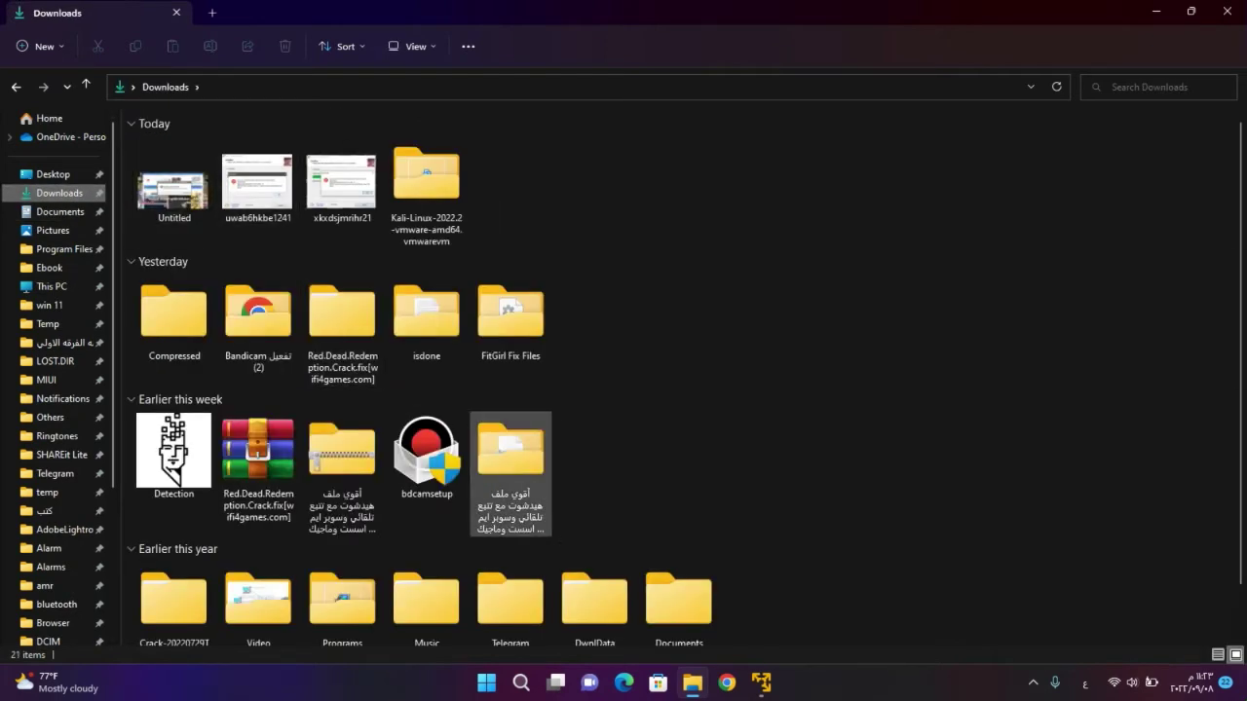
scroll(594, 584, down, 1)
scroll(458, 390, up, 1)
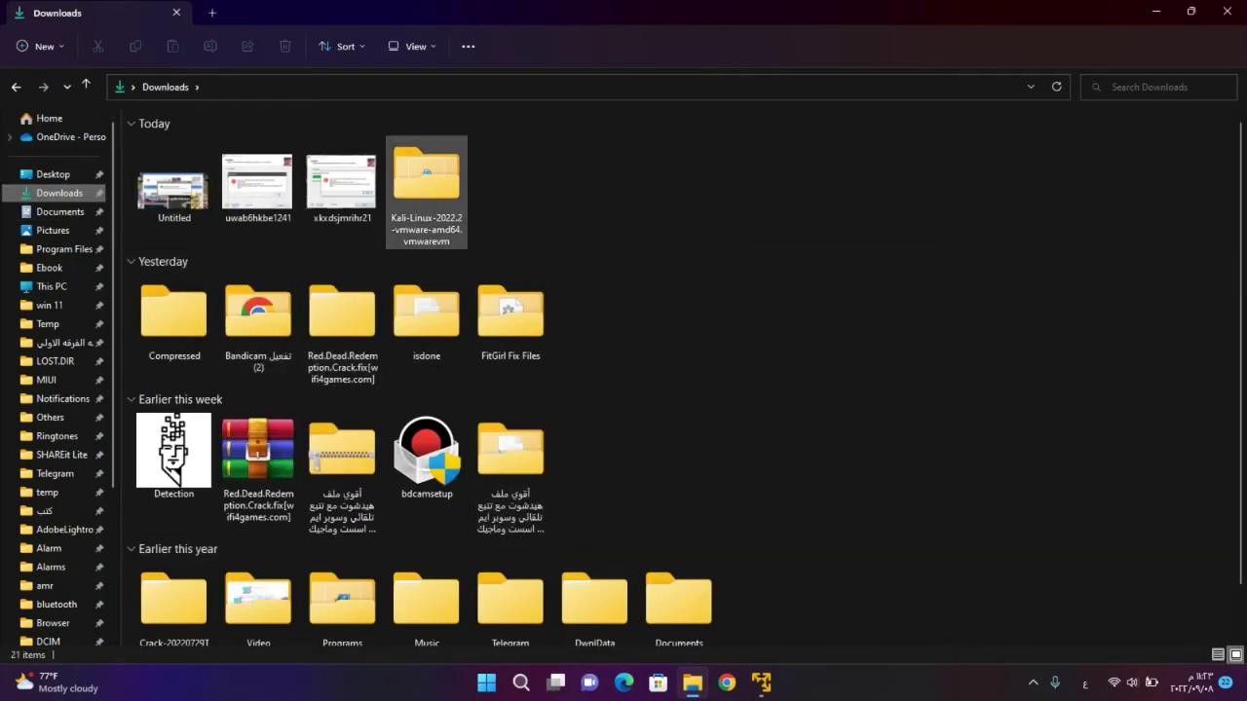
click(427, 185)
double_click(427, 190)
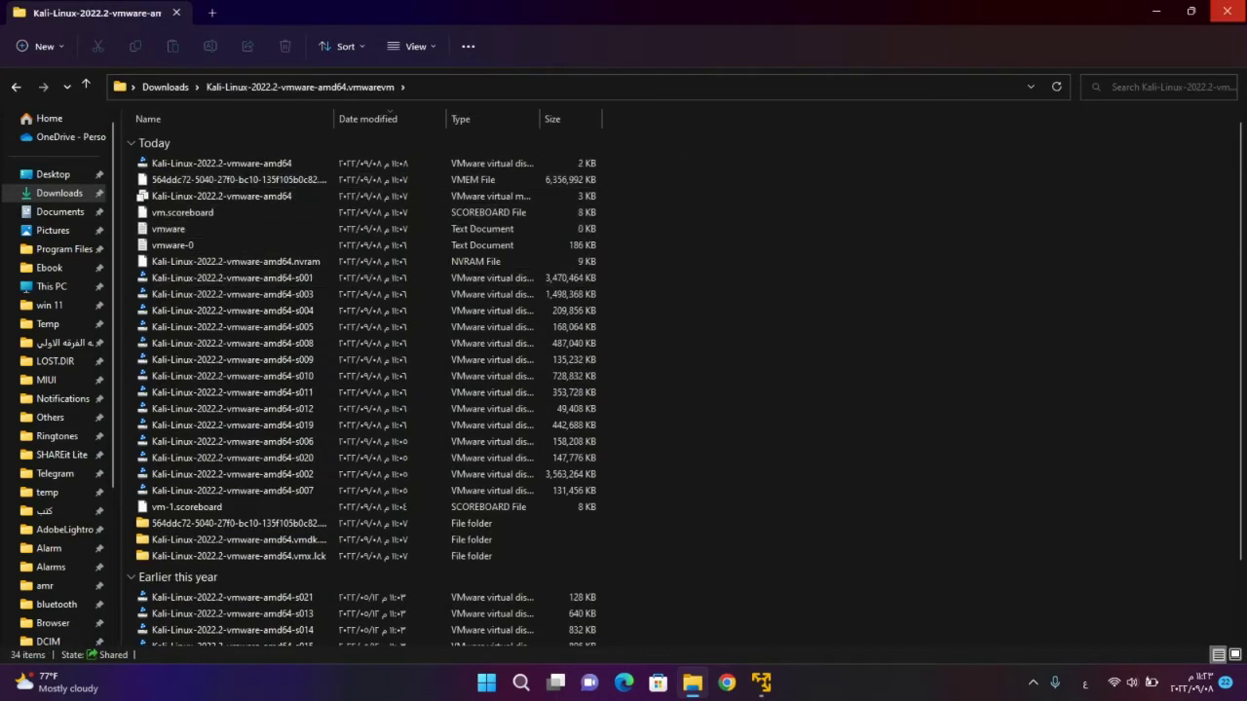
click(1226, 12)
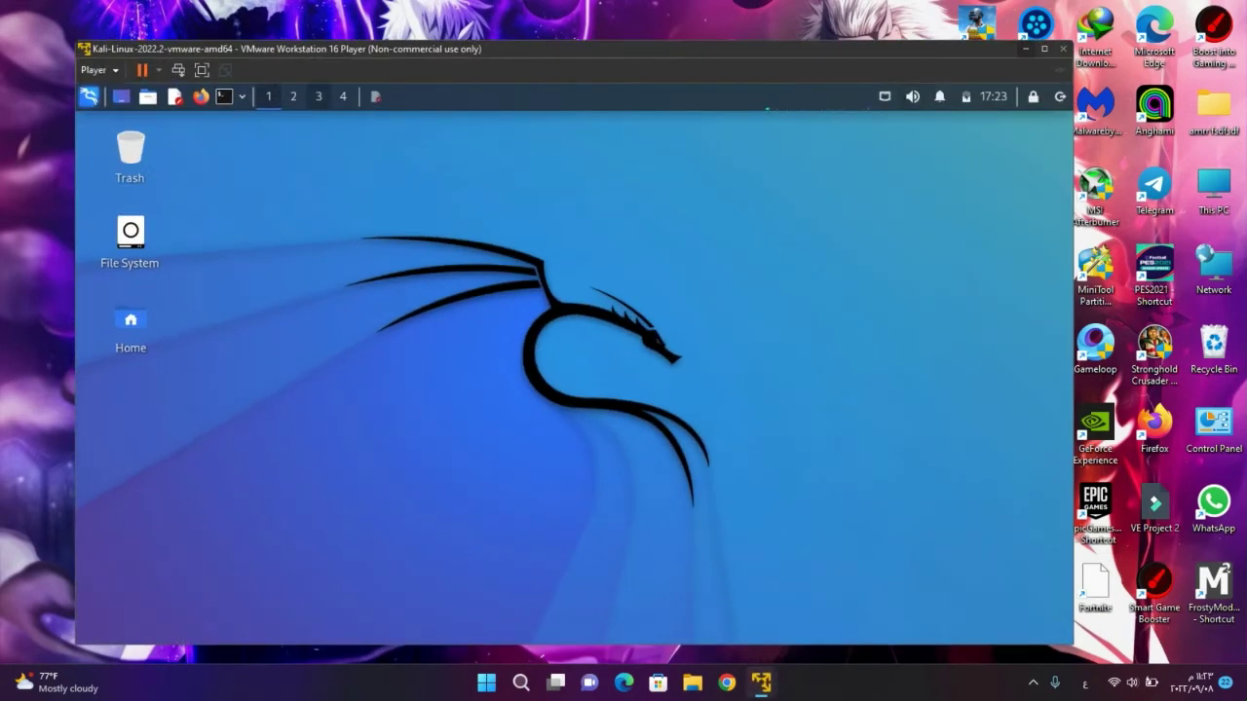
Step: In VMware Workstation 16 Player, power off the running Kali virtual machine and reposition the player's home window
click(1062, 48)
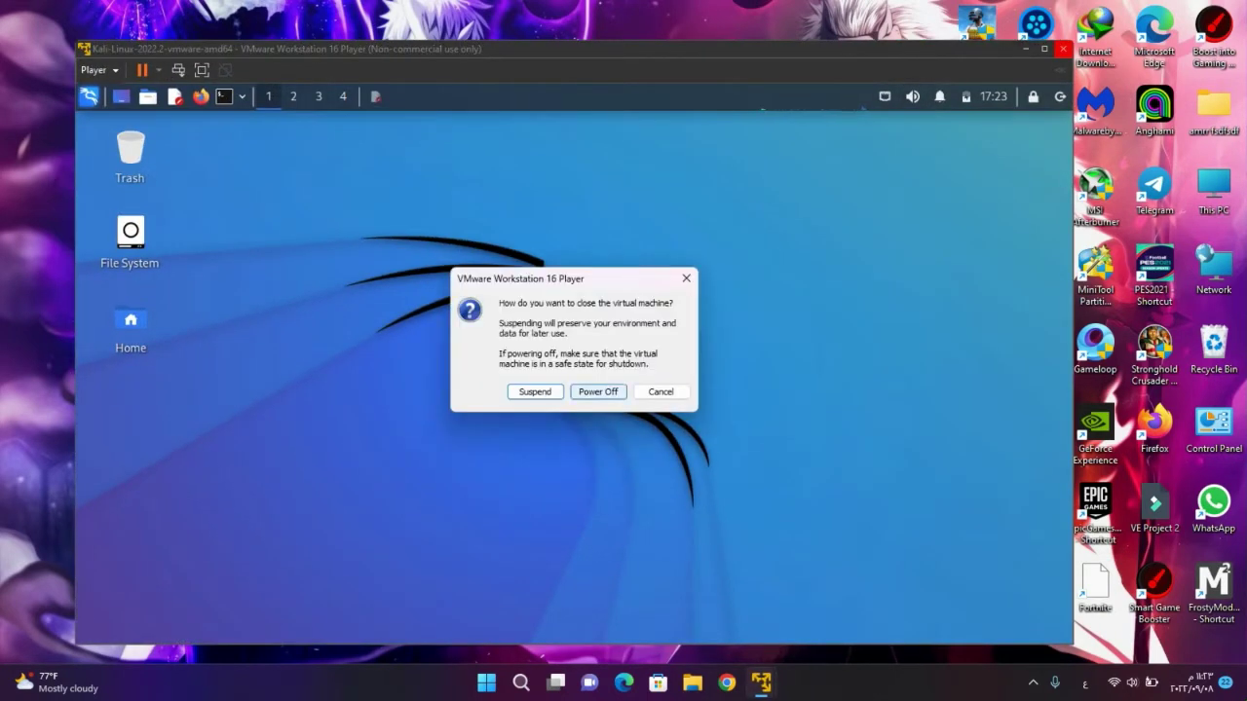
key(Return)
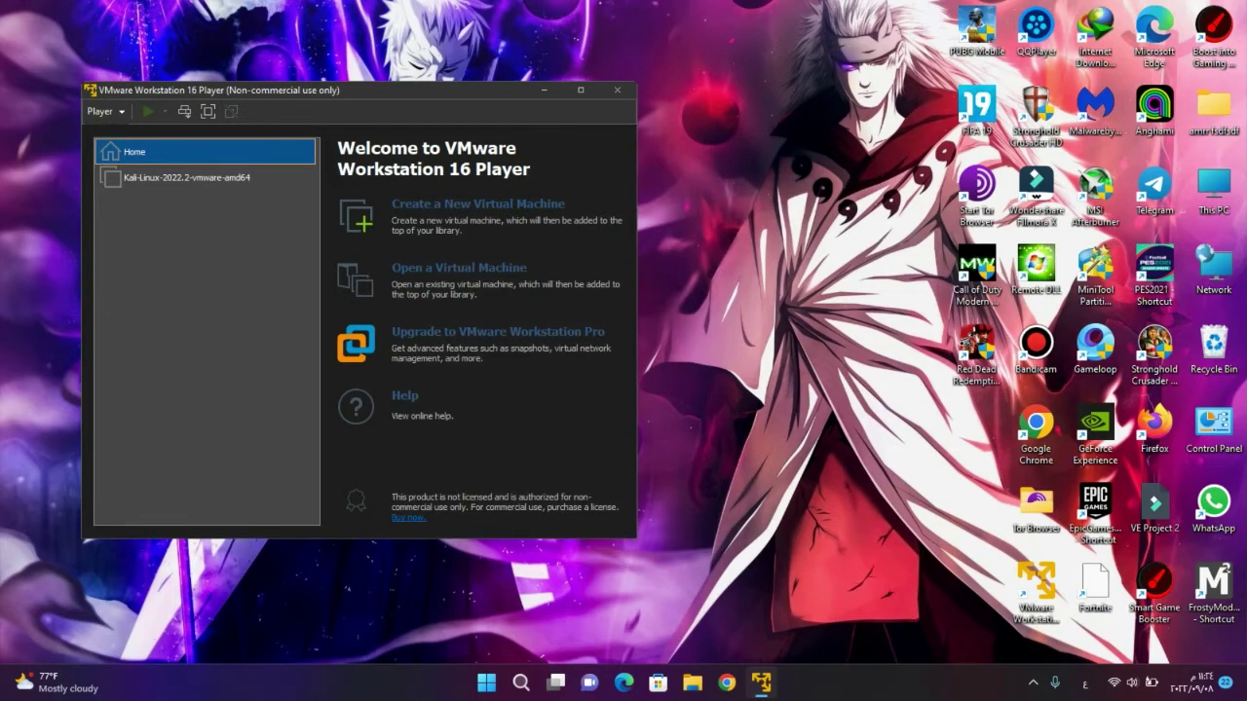
drag(358, 89, 464, 110)
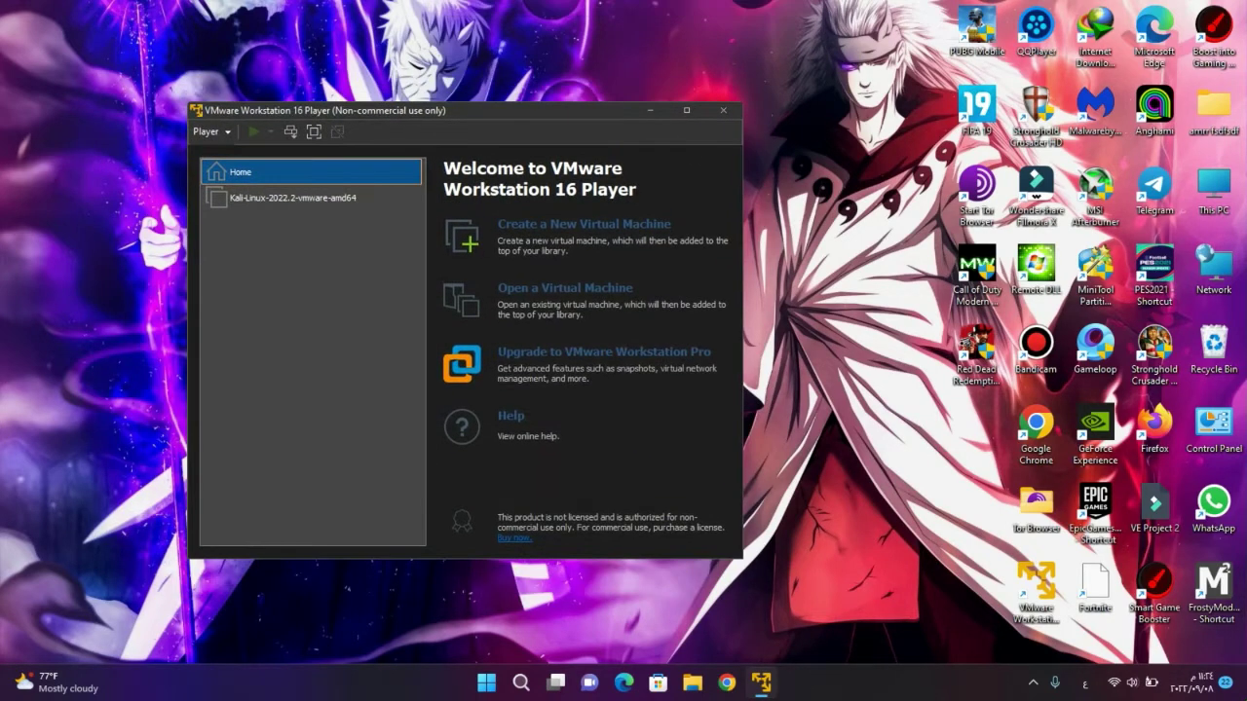
click(293, 198)
click(211, 131)
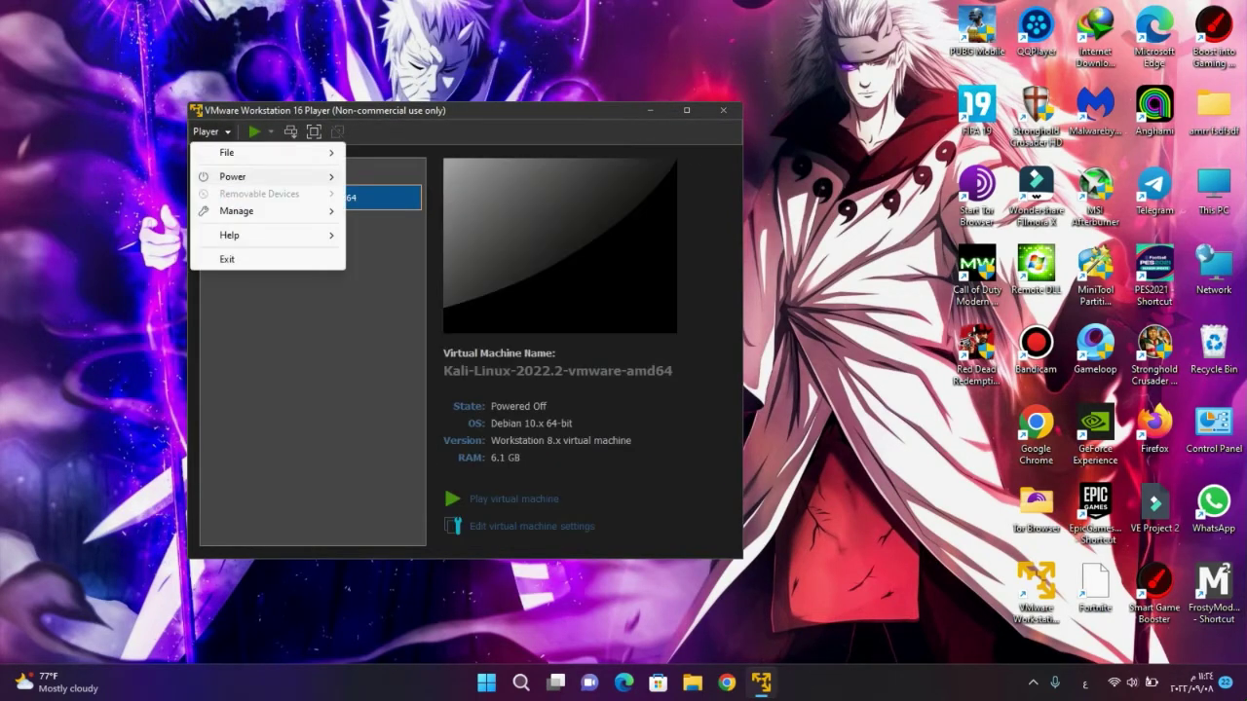
mouse_move(263, 152)
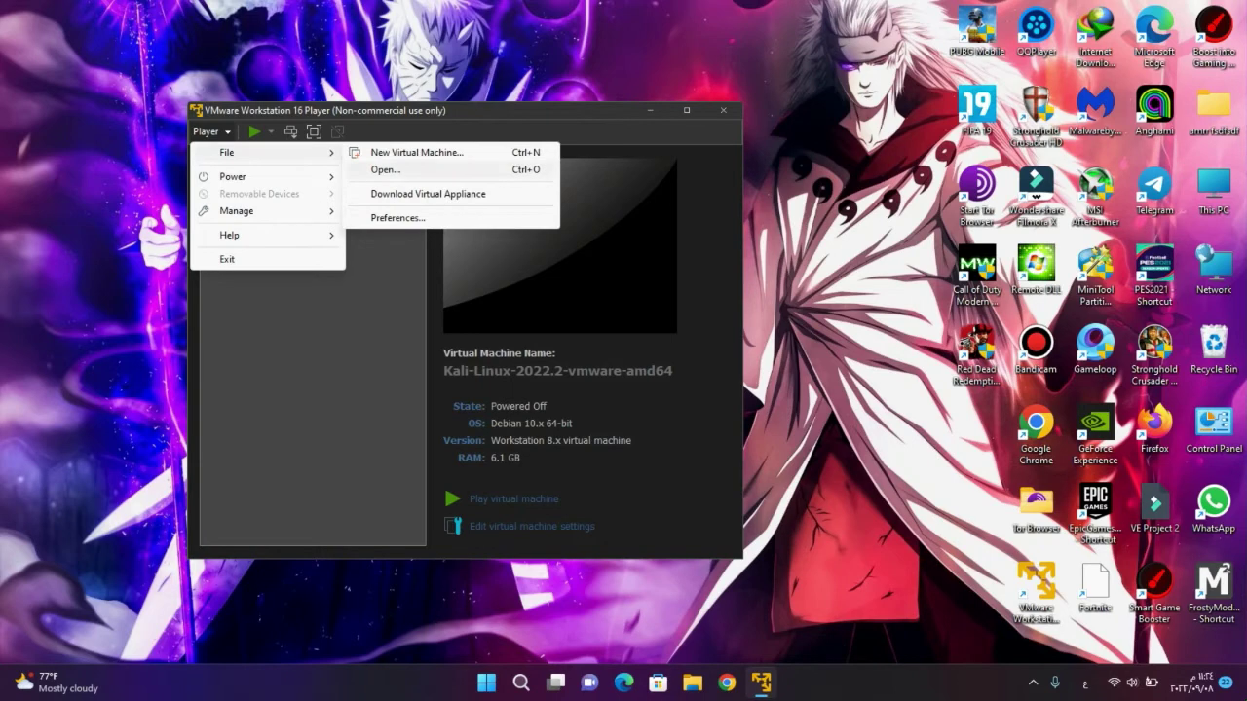
click(417, 153)
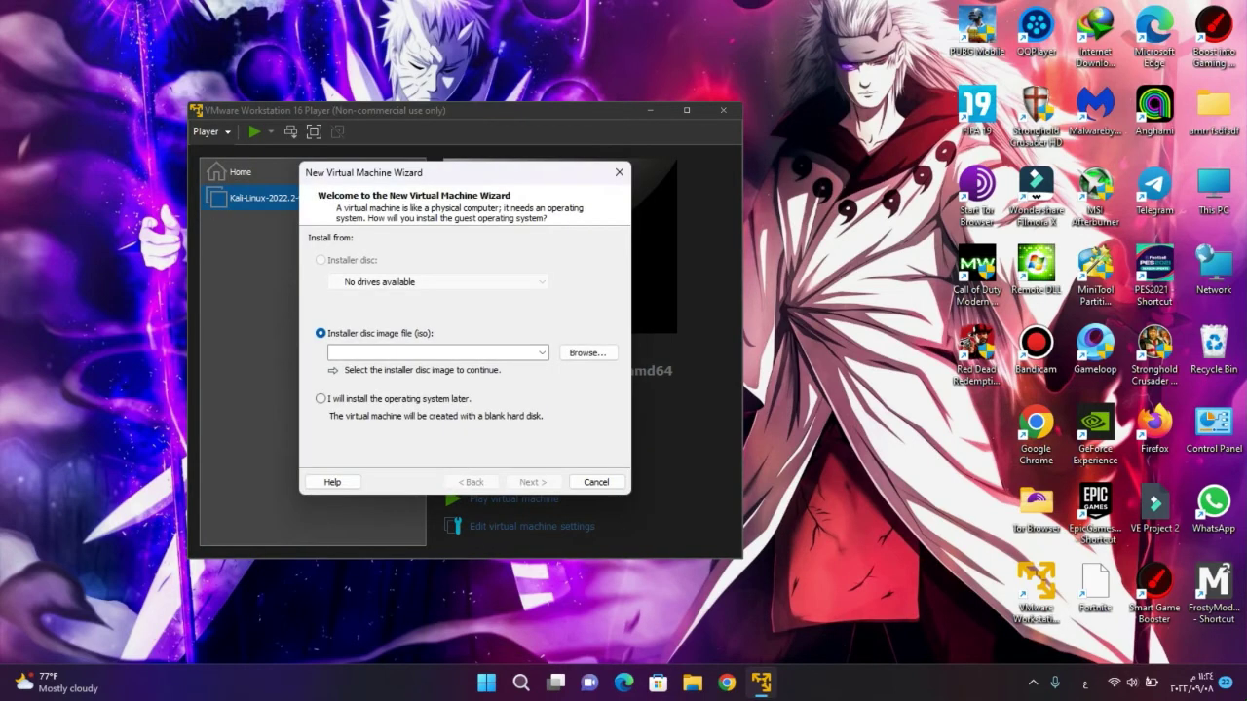
click(619, 172)
Step: Select the Kali-Linux-2022.2-vmware-amd64 configuration file for opening as an existing virtual machine, and cancel the dialog
click(210, 131)
mouse_move(226, 153)
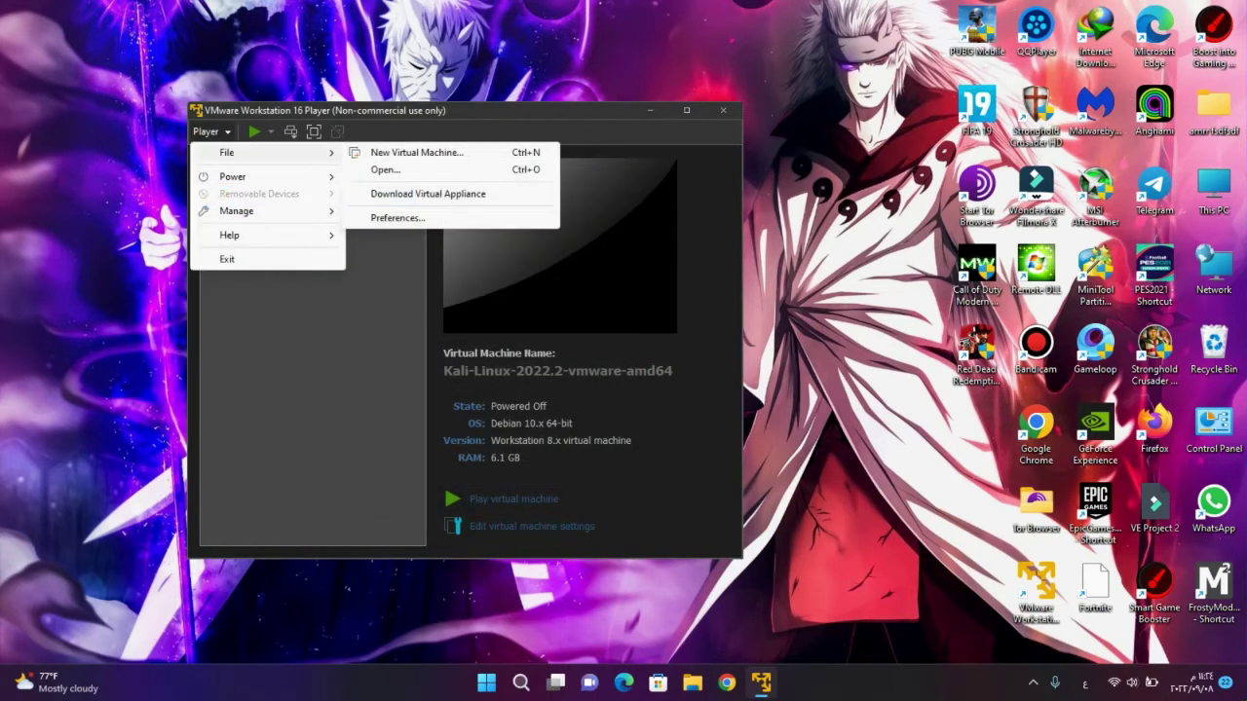
click(385, 169)
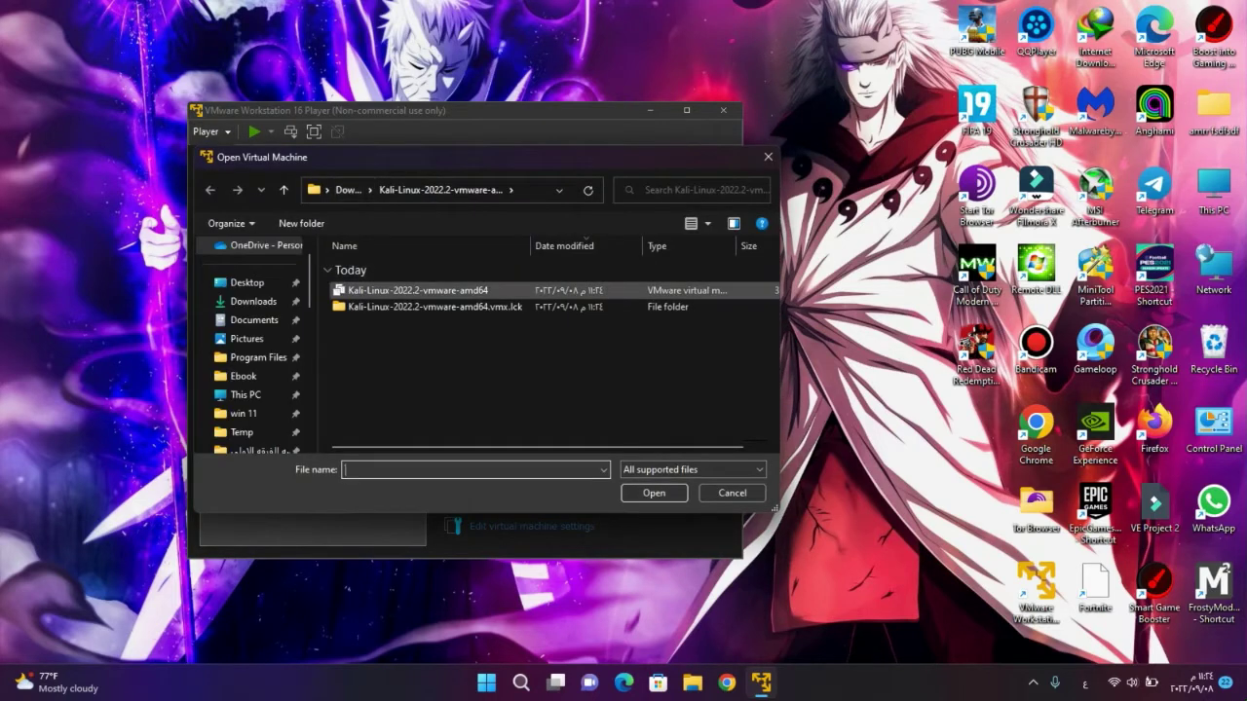
double_click(434, 307)
click(210, 190)
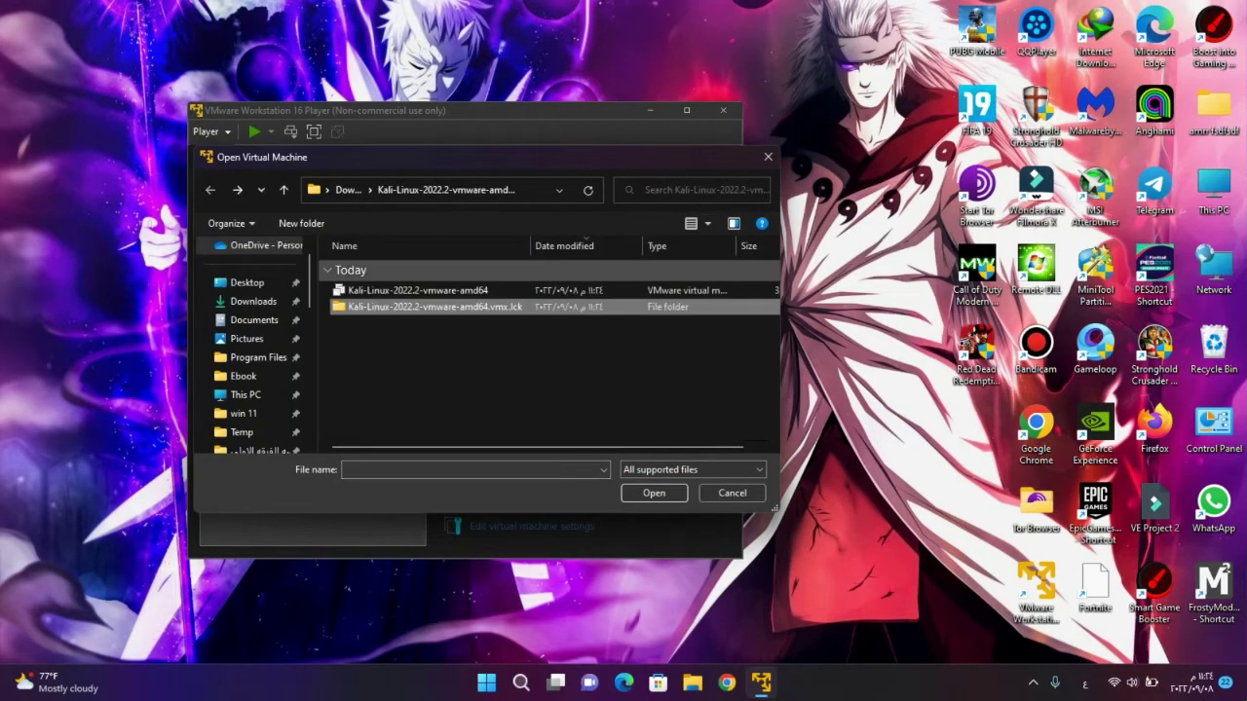
double_click(417, 290)
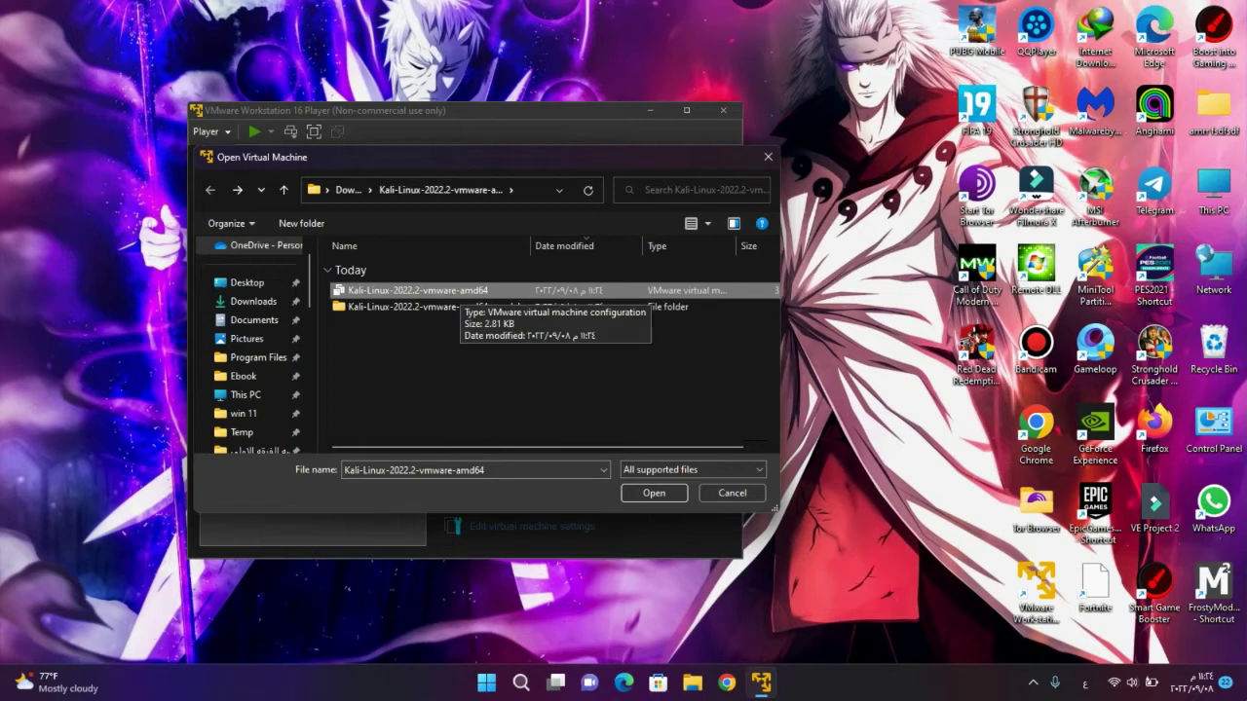
click(731, 492)
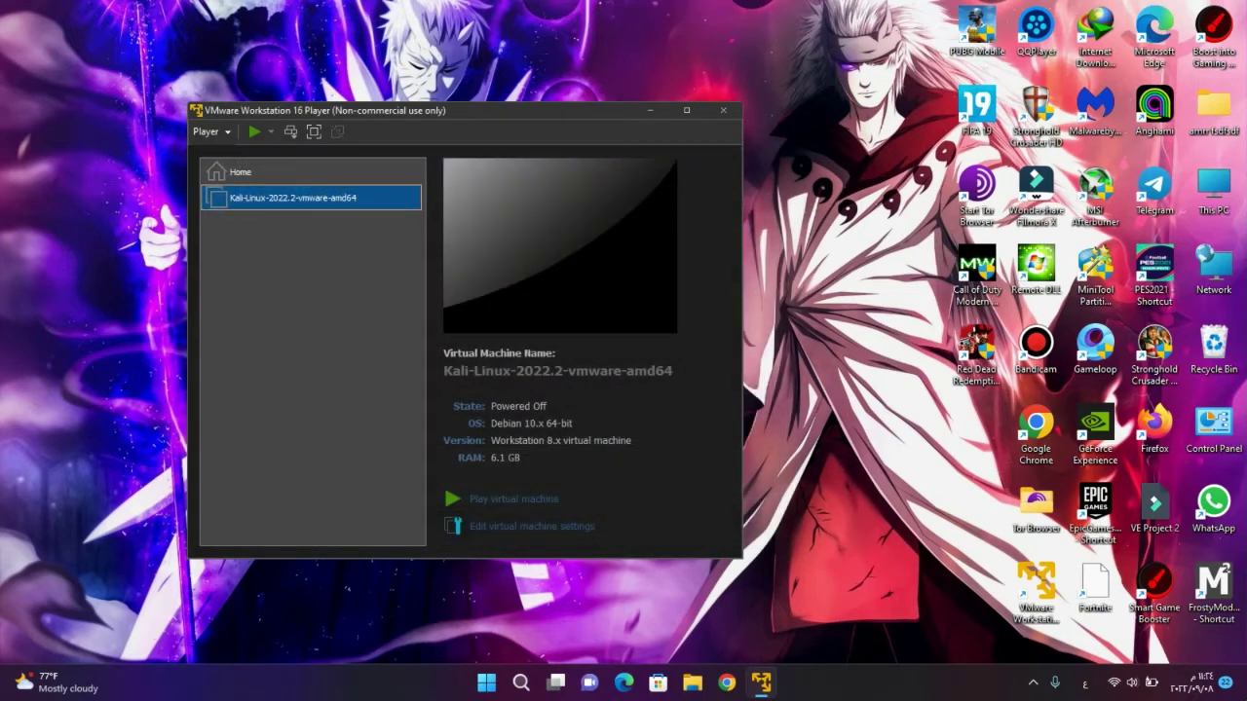
key(Return)
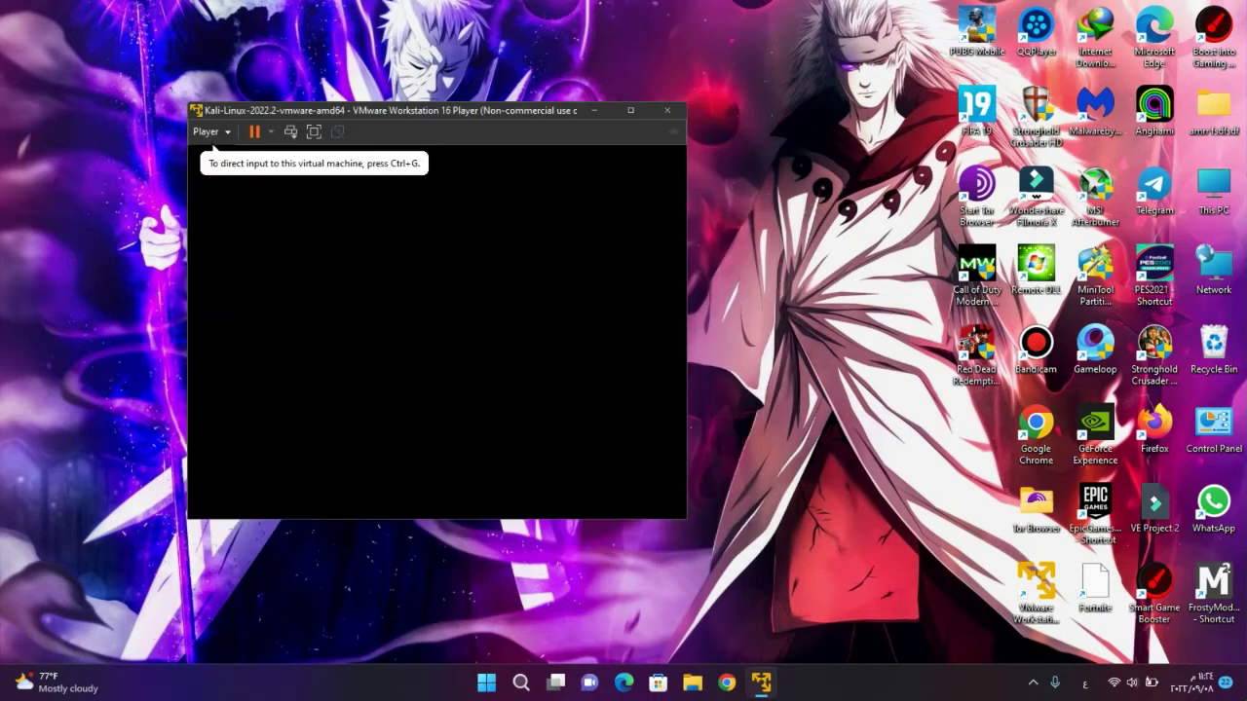
click(667, 110)
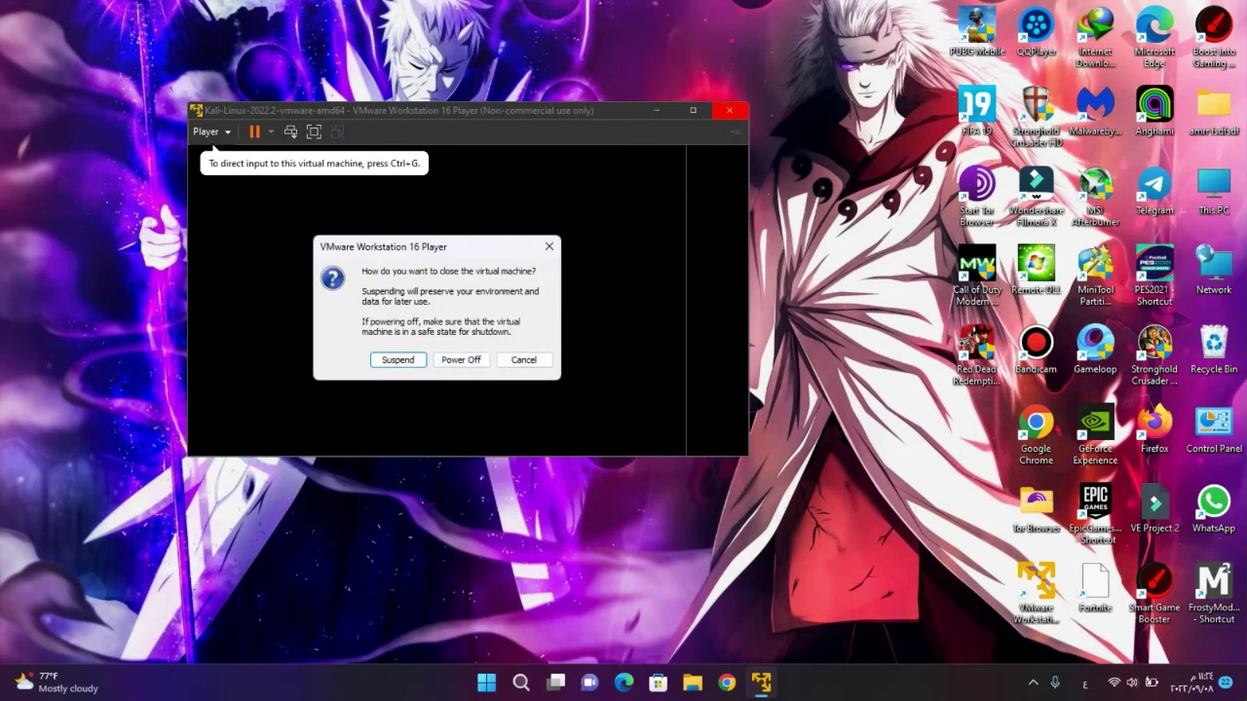
click(460, 359)
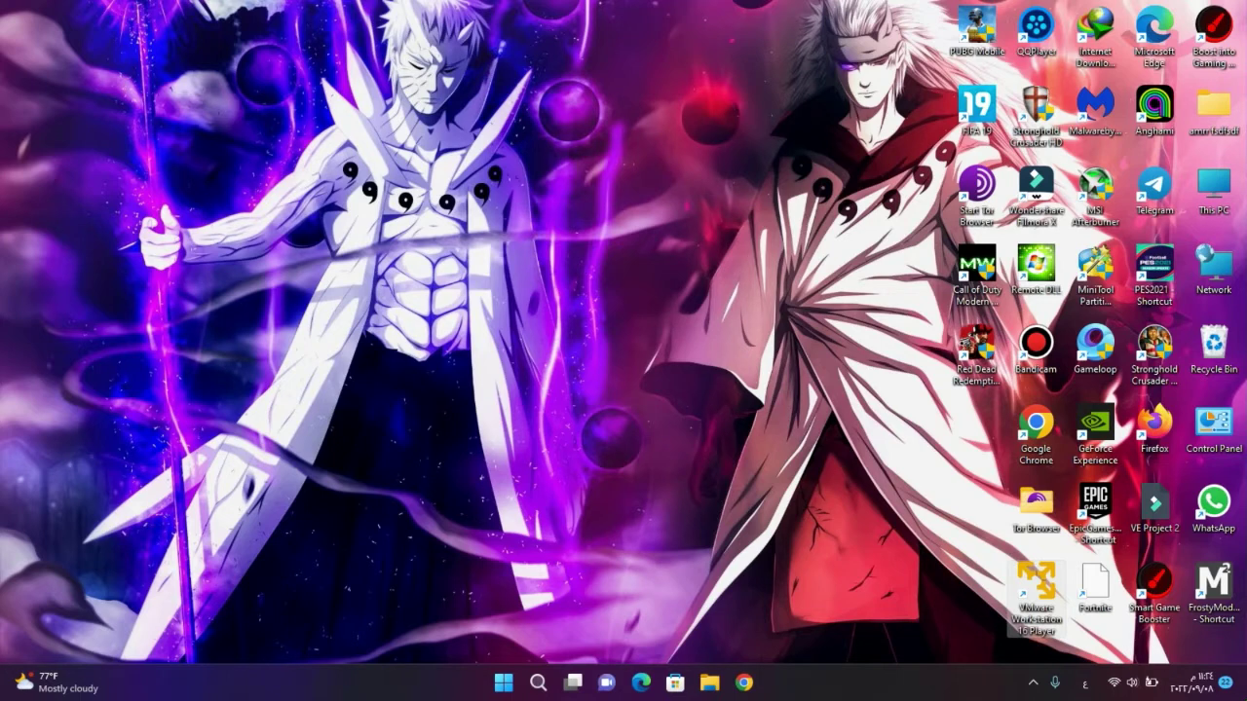
Step: Relaunch VMware Workstation 16 Player and open the settings of the Kali-Linux-2022.2-vmware-amd64 virtual machine
key(Return)
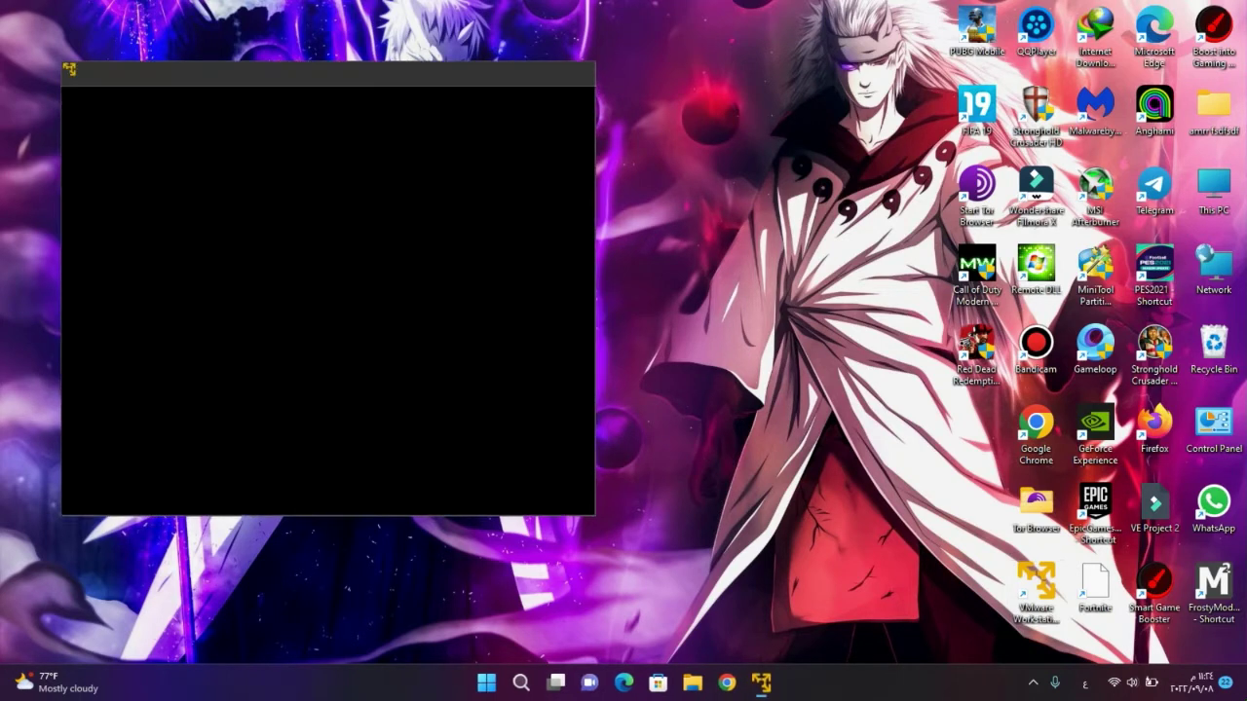
click(166, 157)
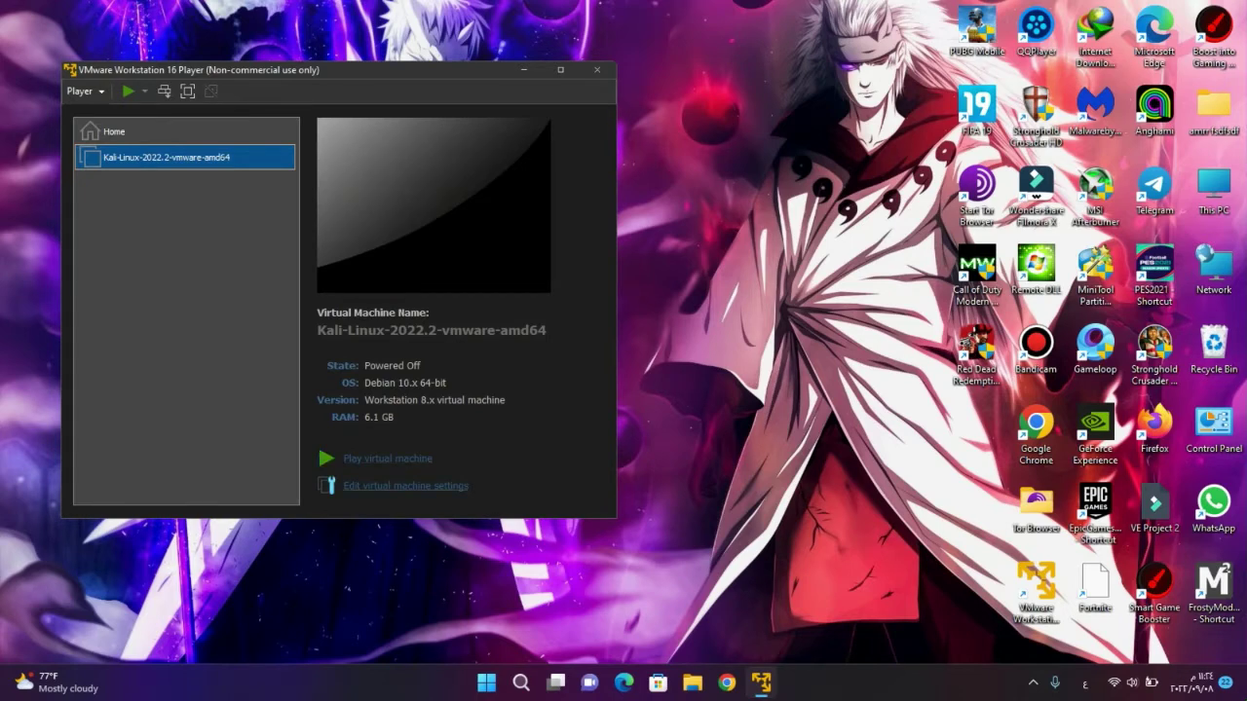
click(405, 485)
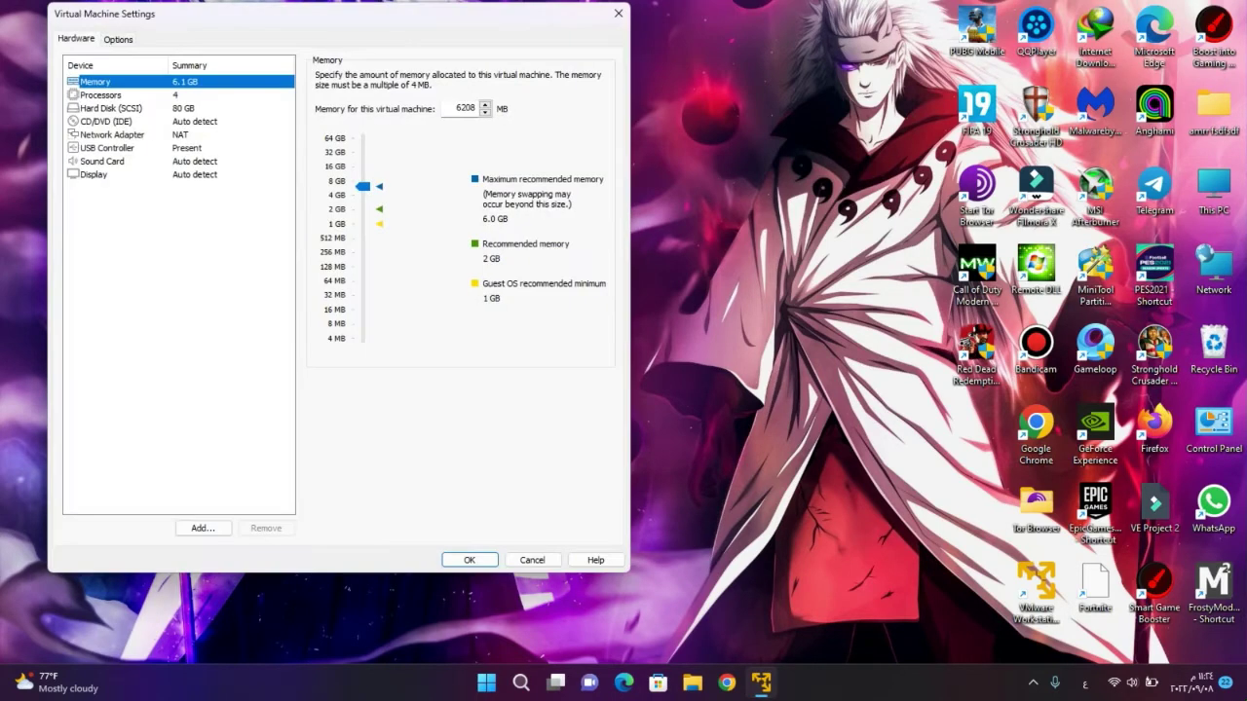
Step: Try out the virtual machine's memory allocation, accept the settings and start the Kali-Linux-2022.2-vmware-amd64 virtual machine
mouse_move(362, 186)
mouse_down()
mouse_move(362, 256)
mouse_move(362, 186)
mouse_up()
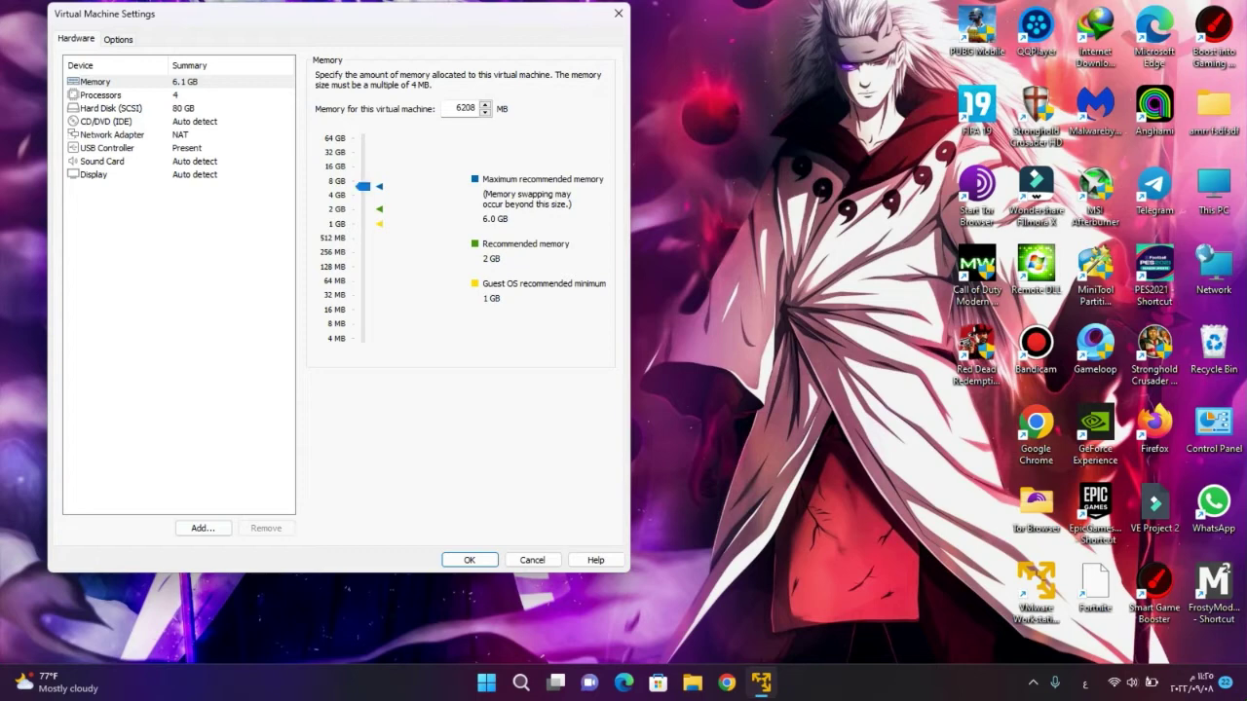
mouse_move(363, 186)
mouse_down()
mouse_move(363, 227)
mouse_move(362, 203)
mouse_up()
drag(362, 204, 362, 185)
click(469, 559)
click(128, 90)
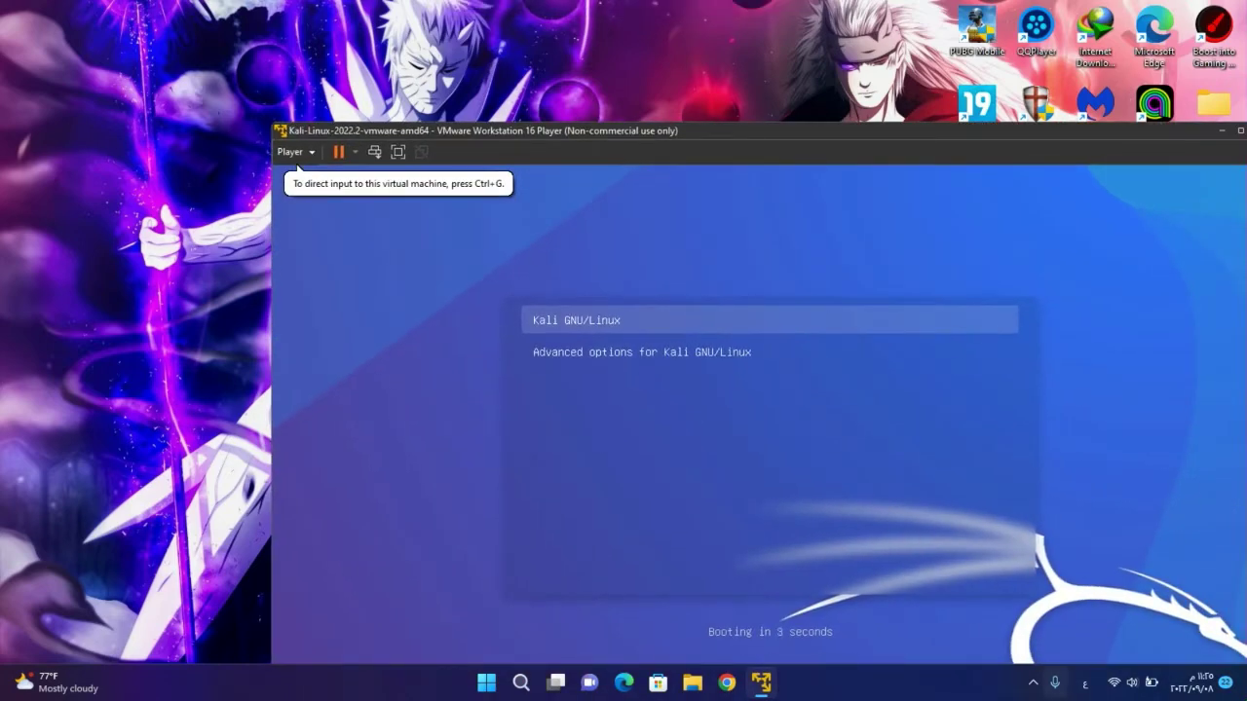
click(1032, 681)
click(1032, 681)
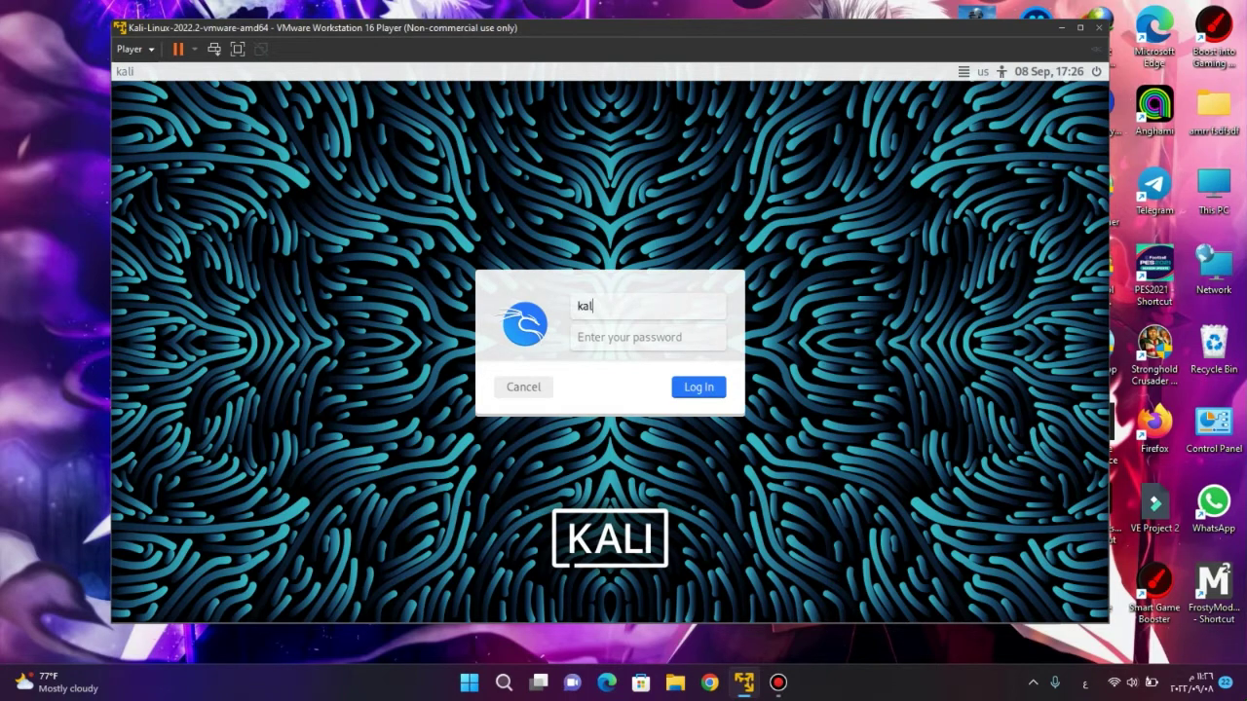
Step: Log in to the Kali desktop by entering the account's username and password
click(579, 337)
key(Return)
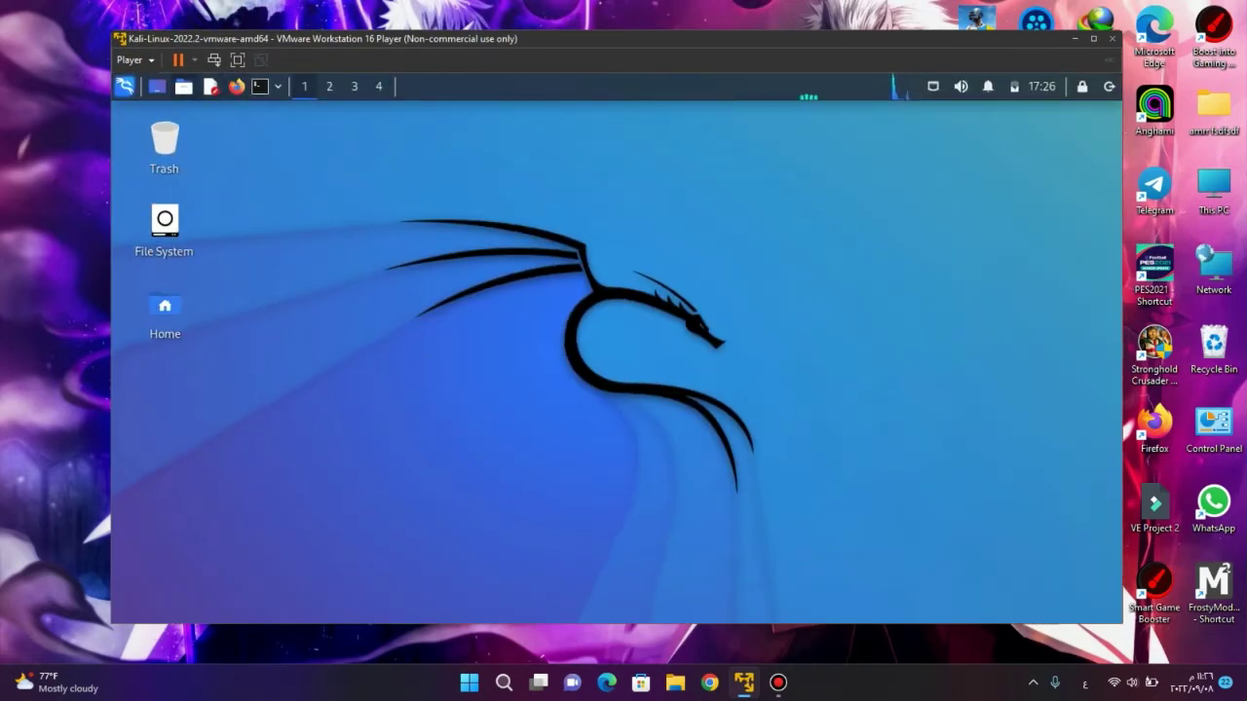
Step: Search Kali's applications menu for "wif", view the list of all applications and close the menu
double_click(164, 306)
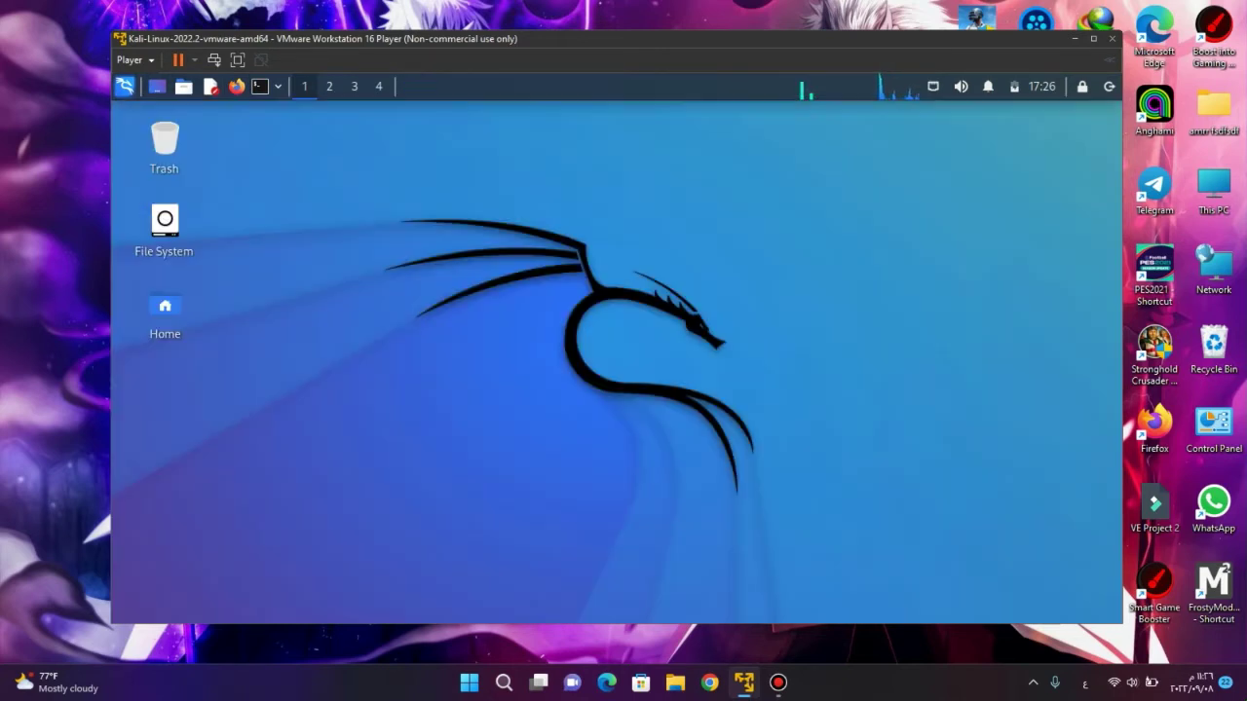
click(1110, 113)
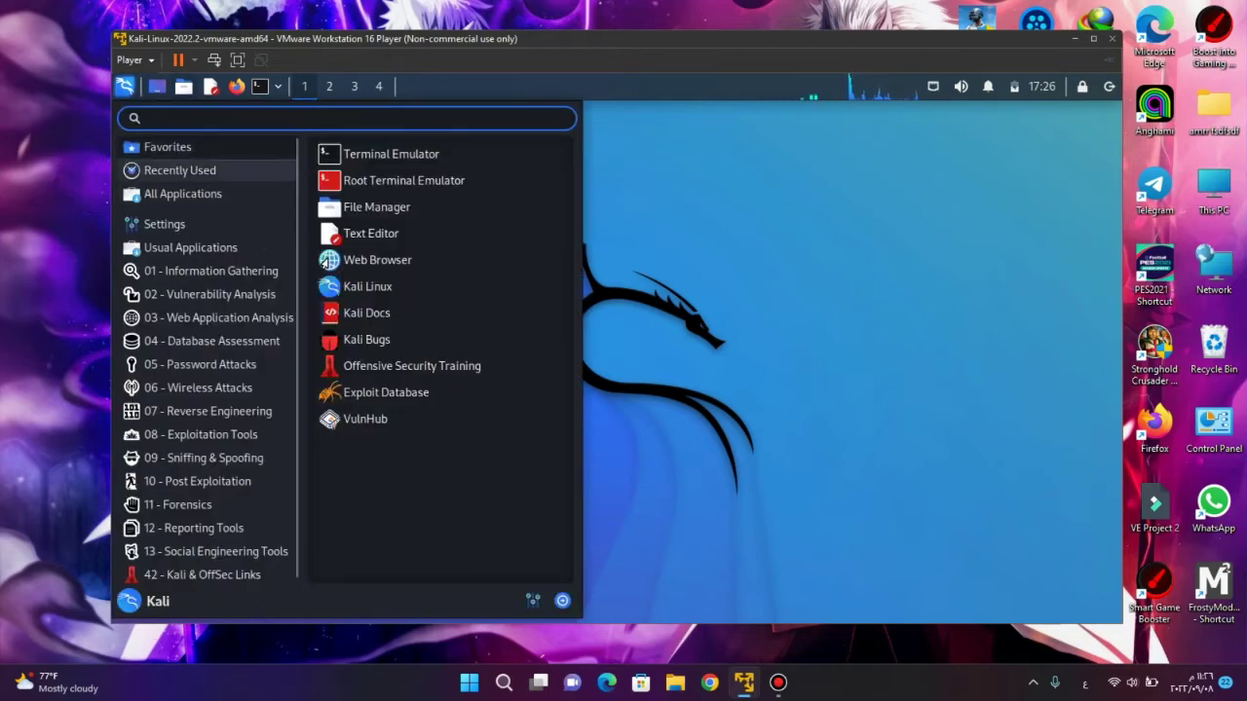
text(wif)
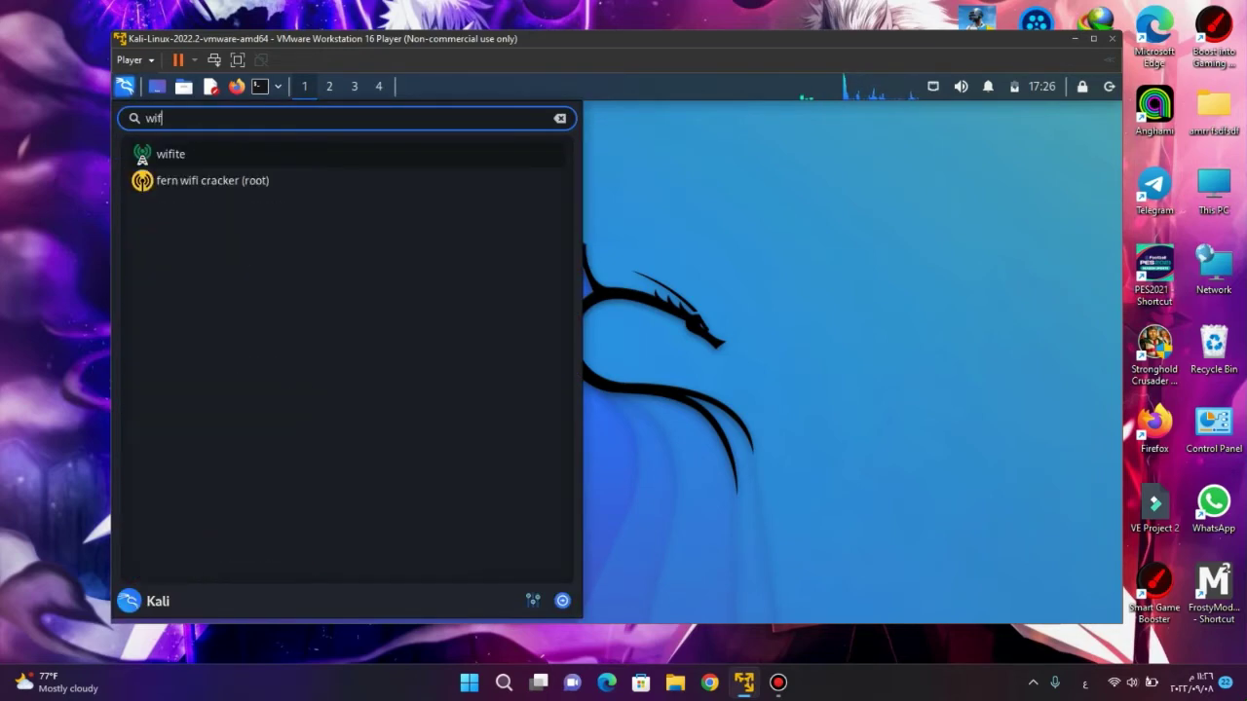
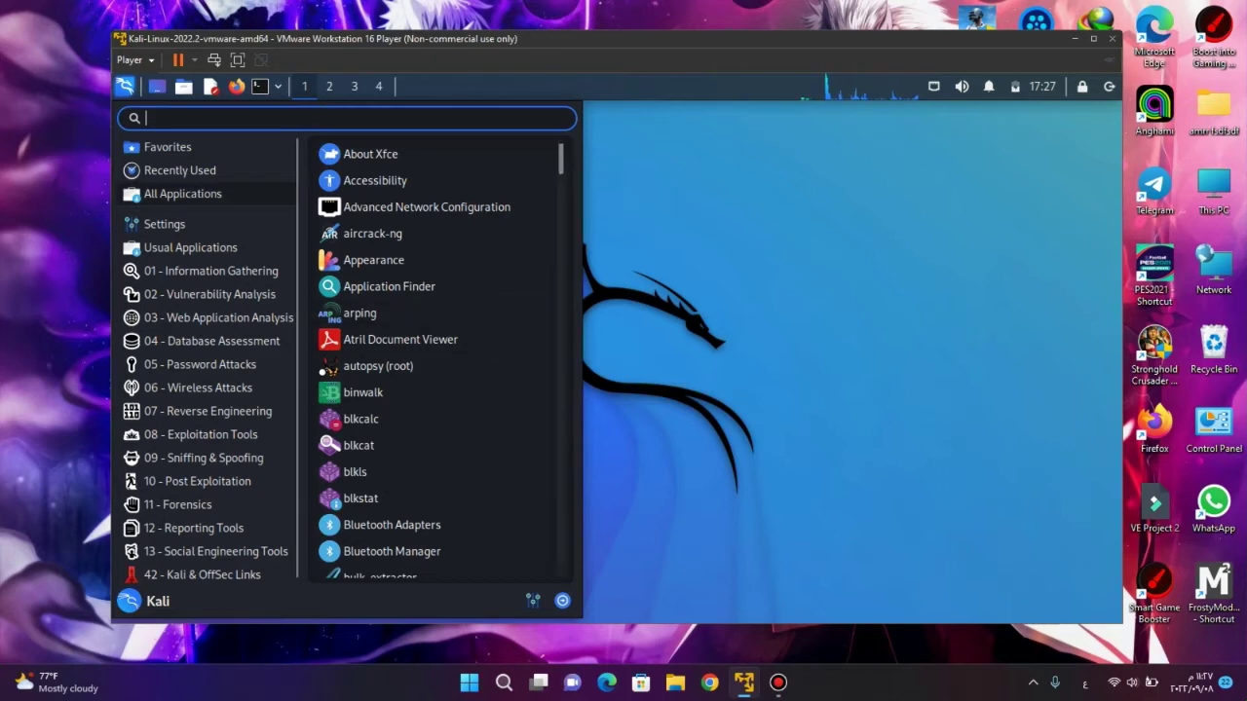
key(Escape)
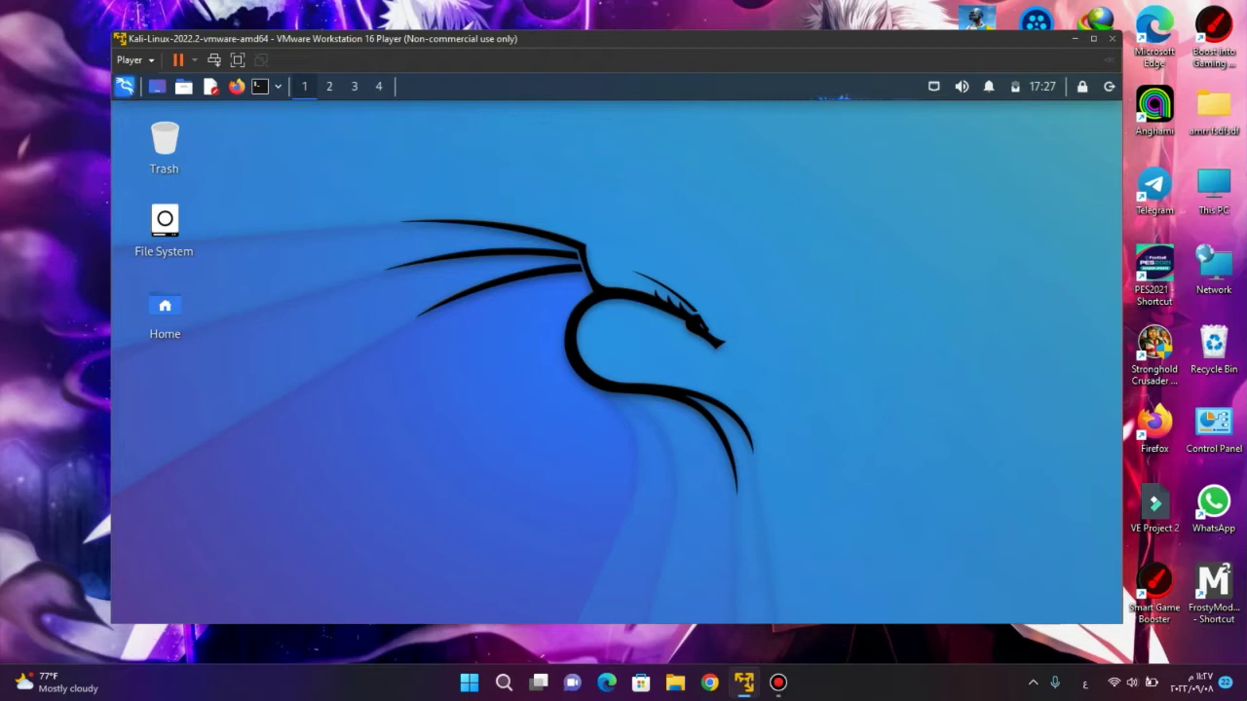
Step: Switch to Google Chrome on the Windows host, search for "فخق" (tor) and open torproject.org/download
click(709, 682)
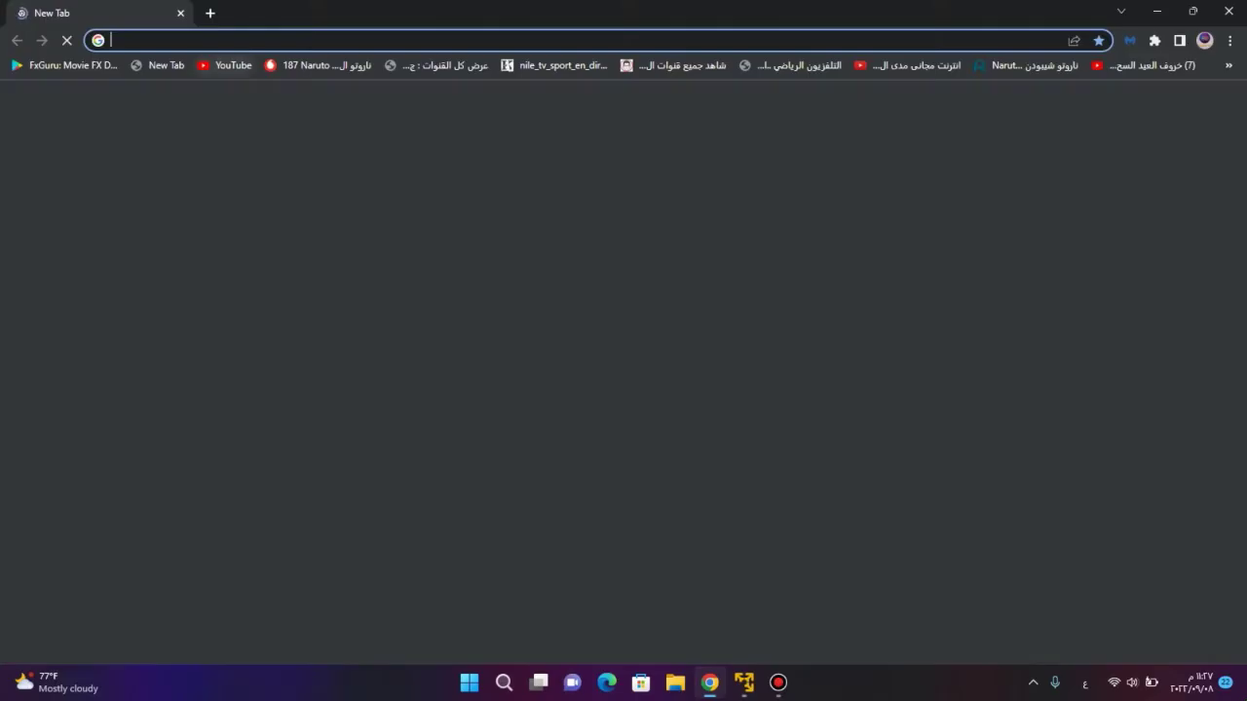
text(فخق)
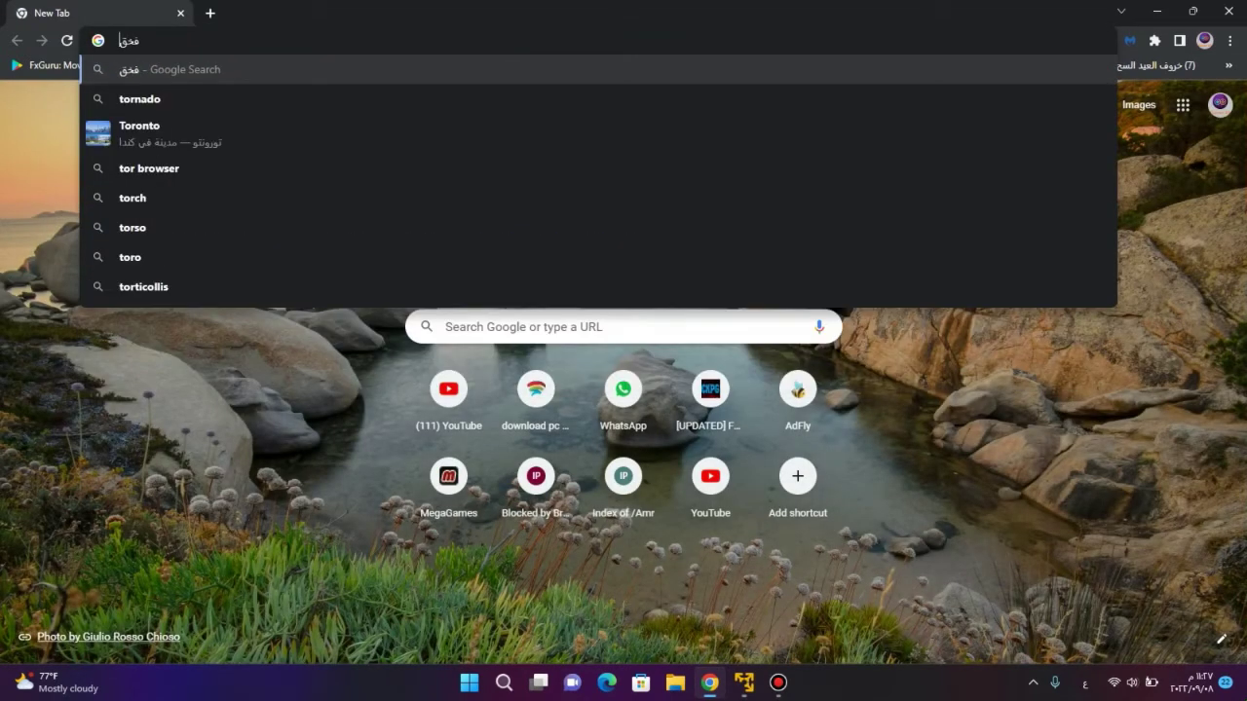
key(Return)
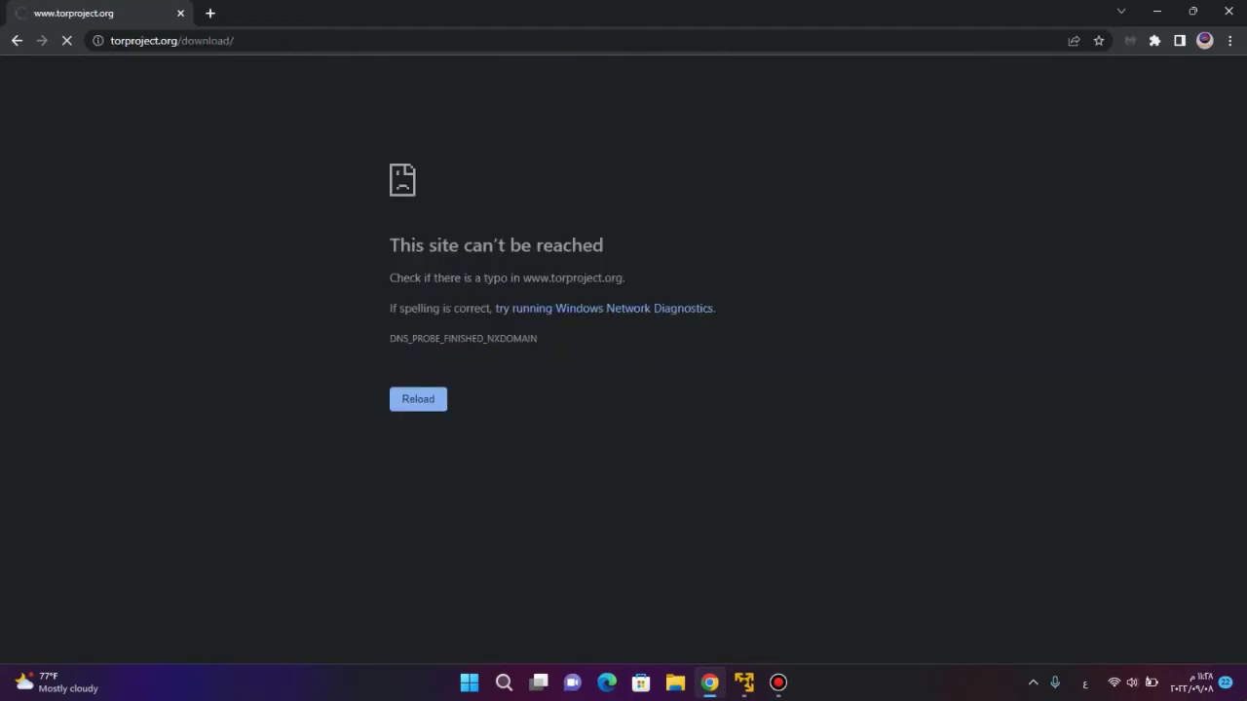
click(1130, 40)
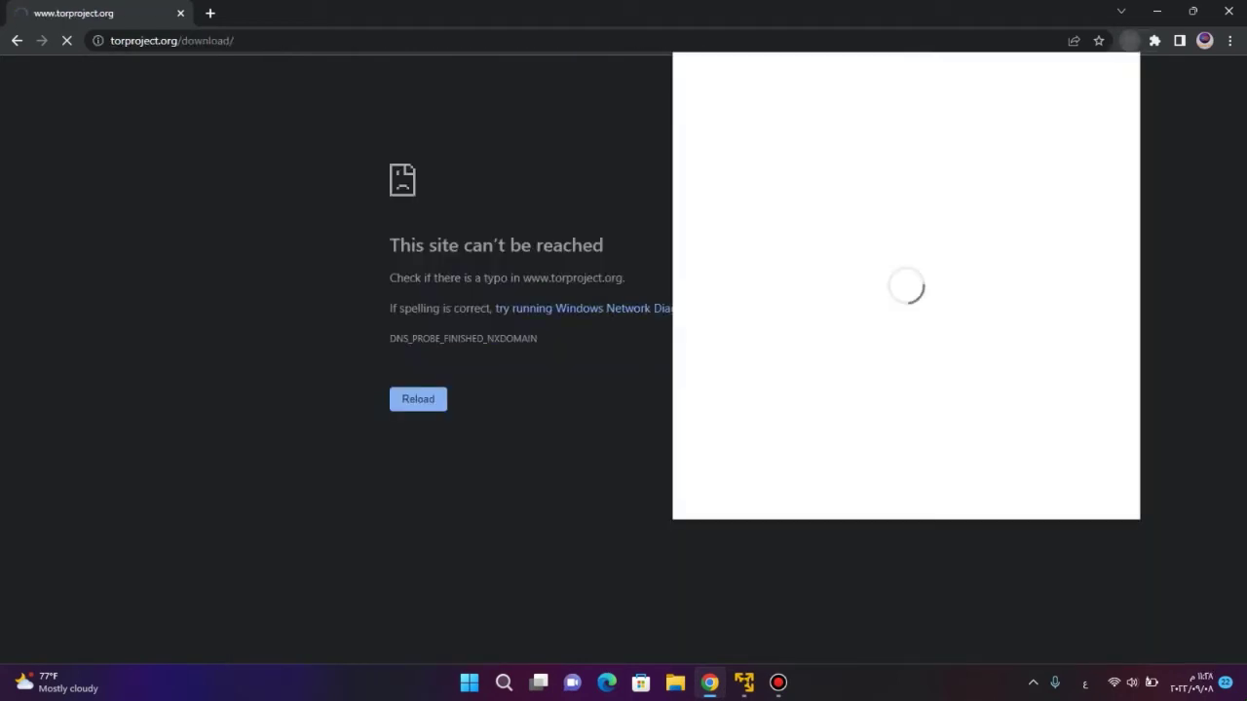
click(795, 223)
click(794, 252)
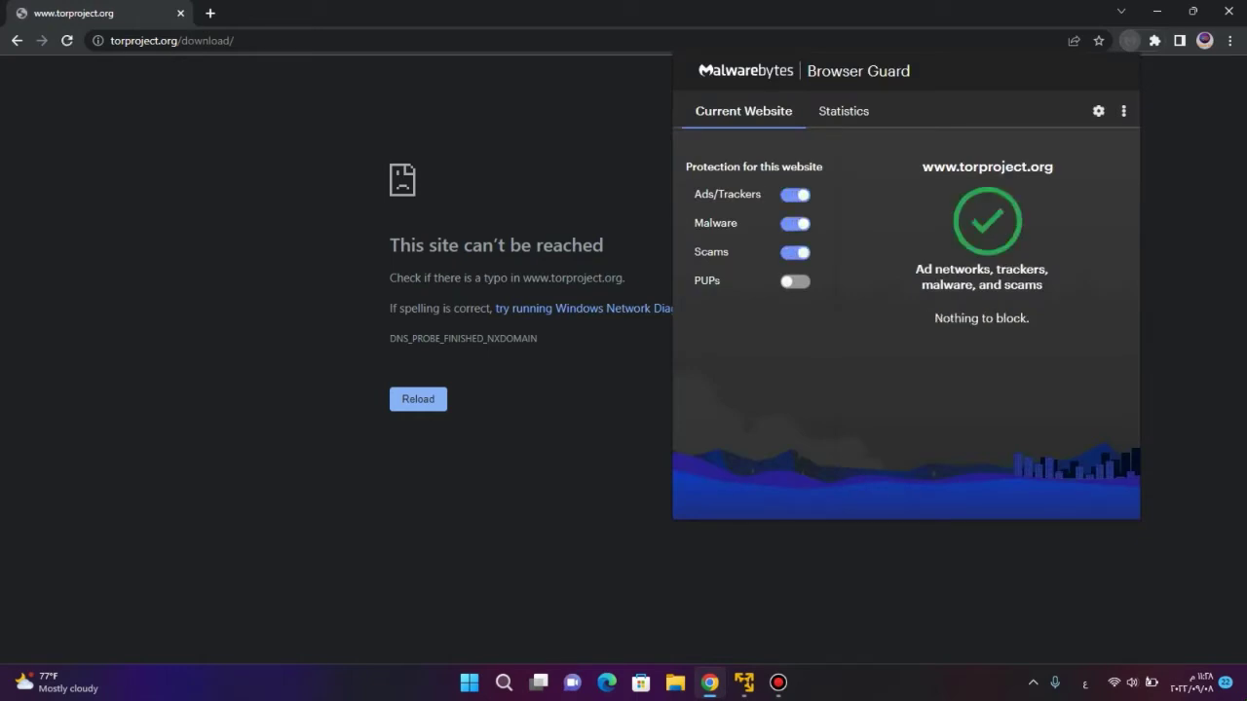
click(795, 280)
click(1228, 10)
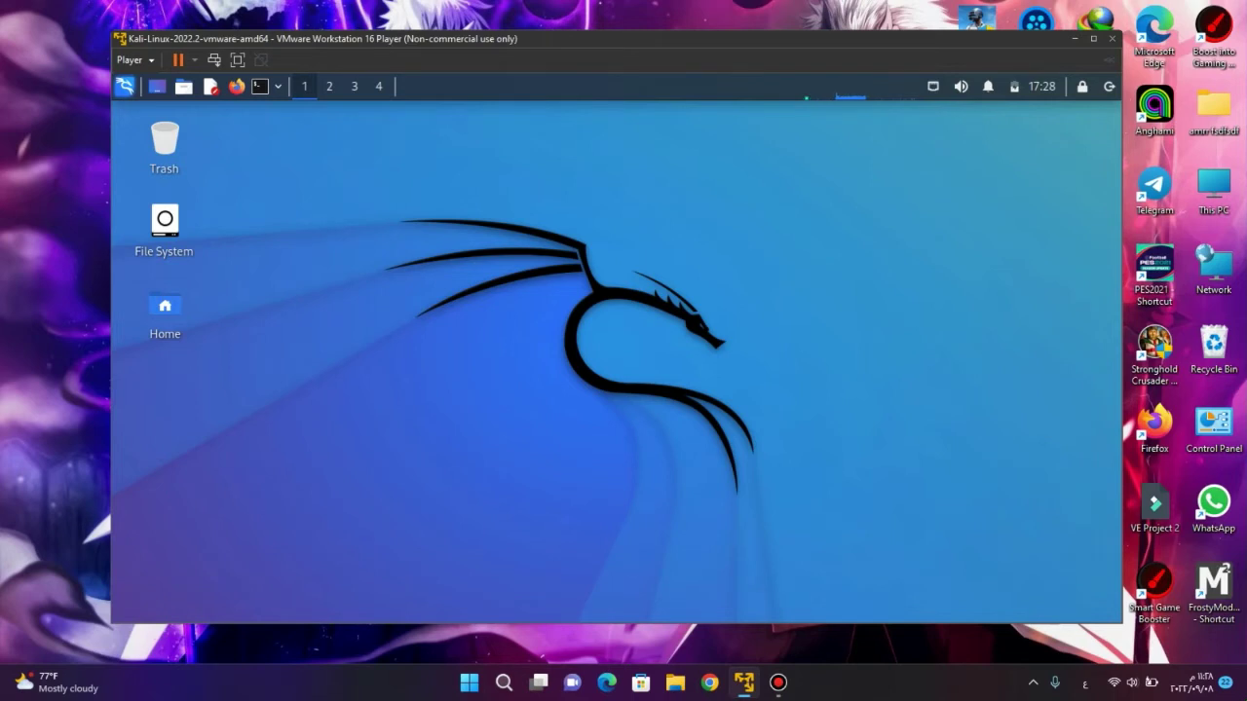
Step: Open a terminal in Kali, move its window aside and run sudo apt update
click(260, 86)
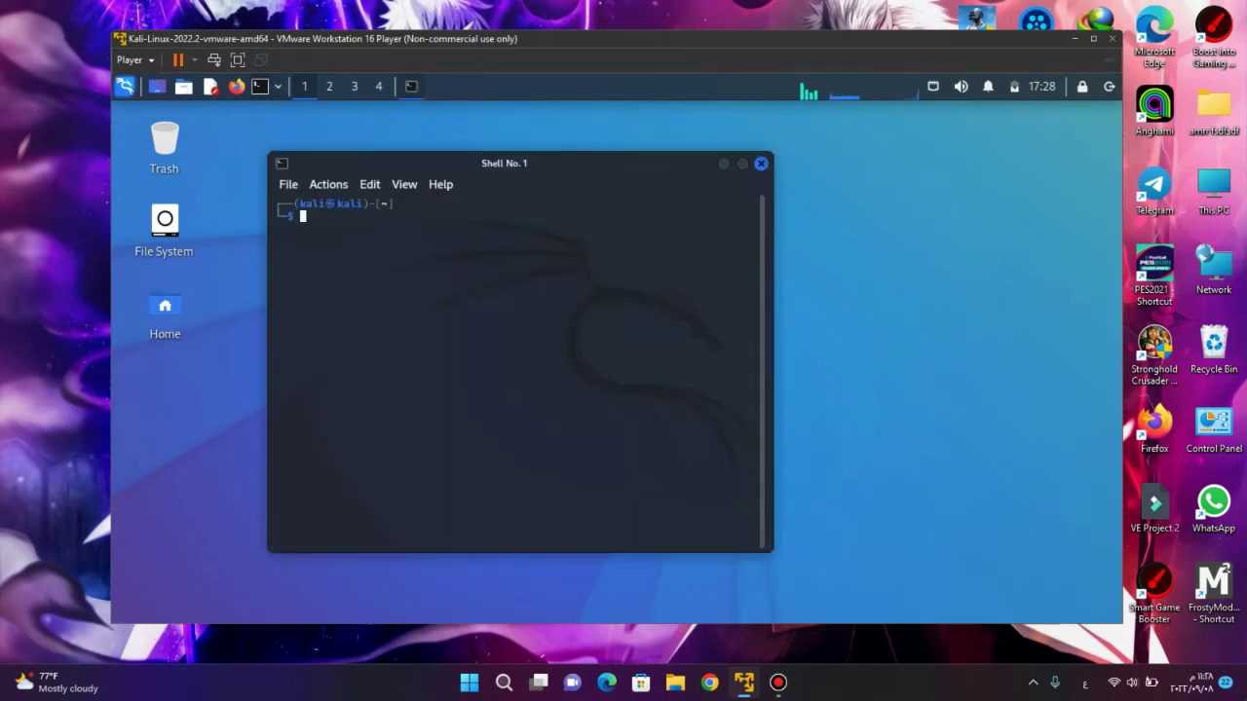
drag(503, 163, 665, 159)
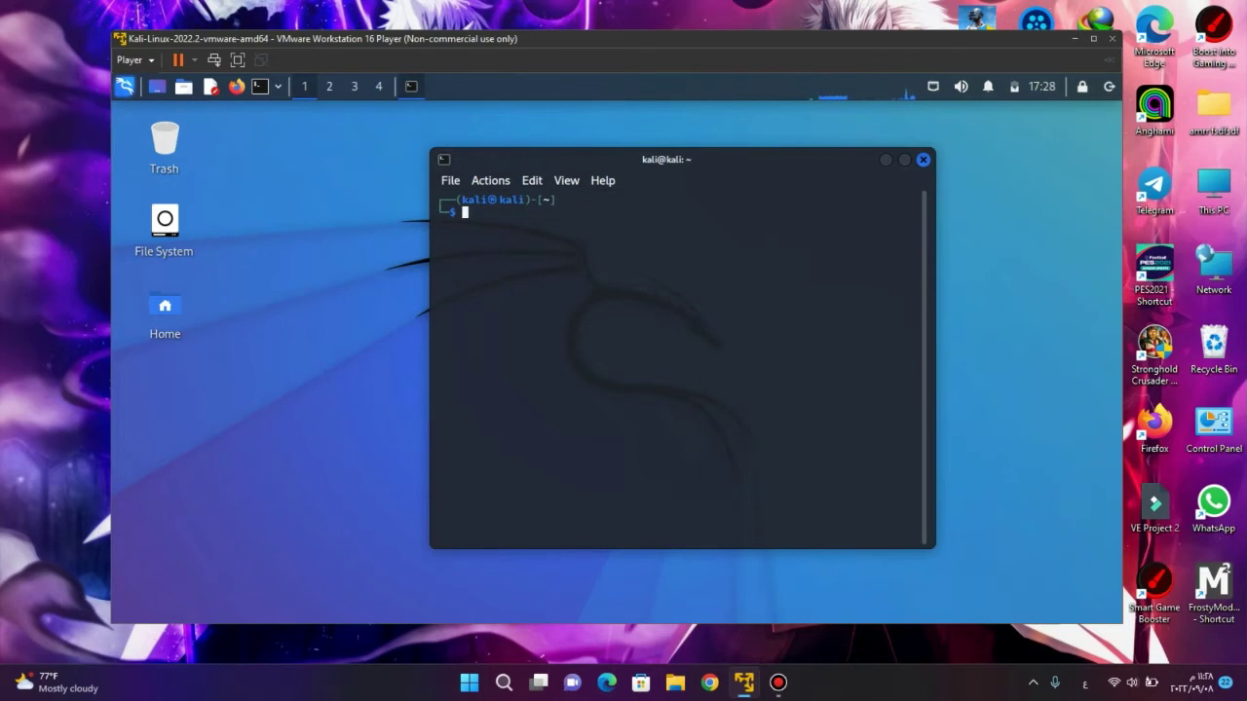
text(sudo apt aupdat)
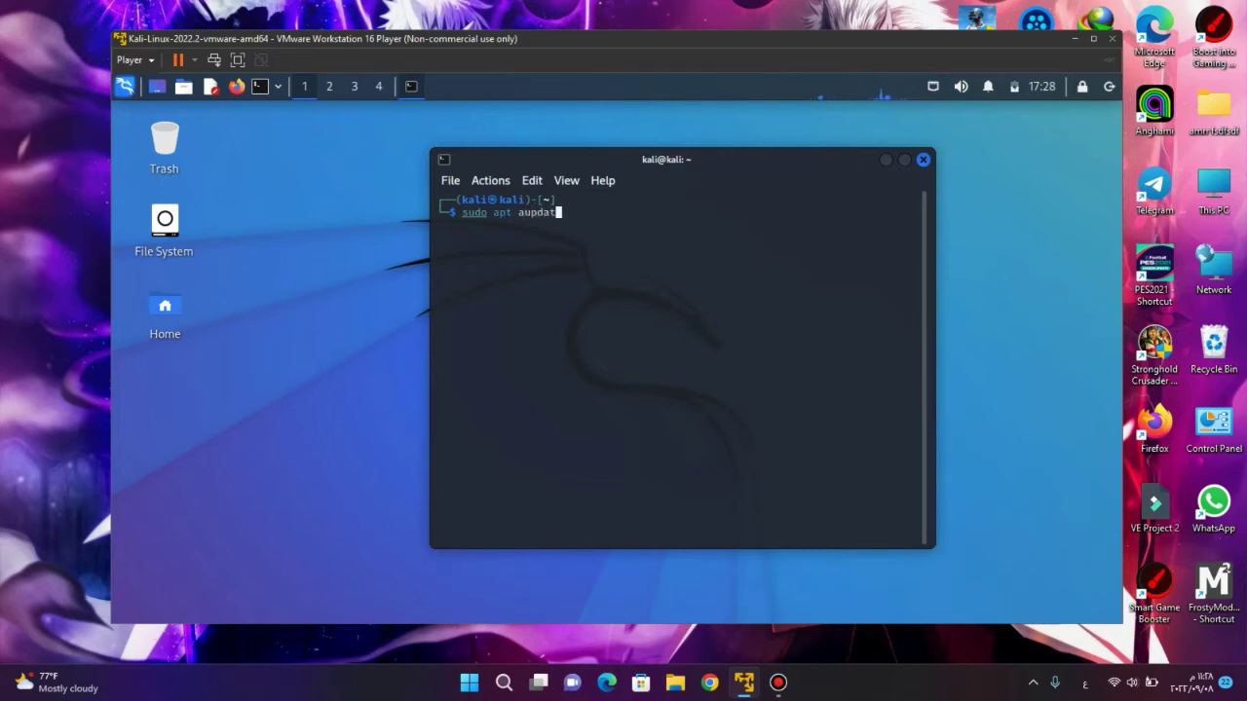
key(BackSpace)
key(BackSpace)
key(BackSpace)
key(BackSpace)
key(BackSpace)
key(BackSpace)
text(update)
key(Return)
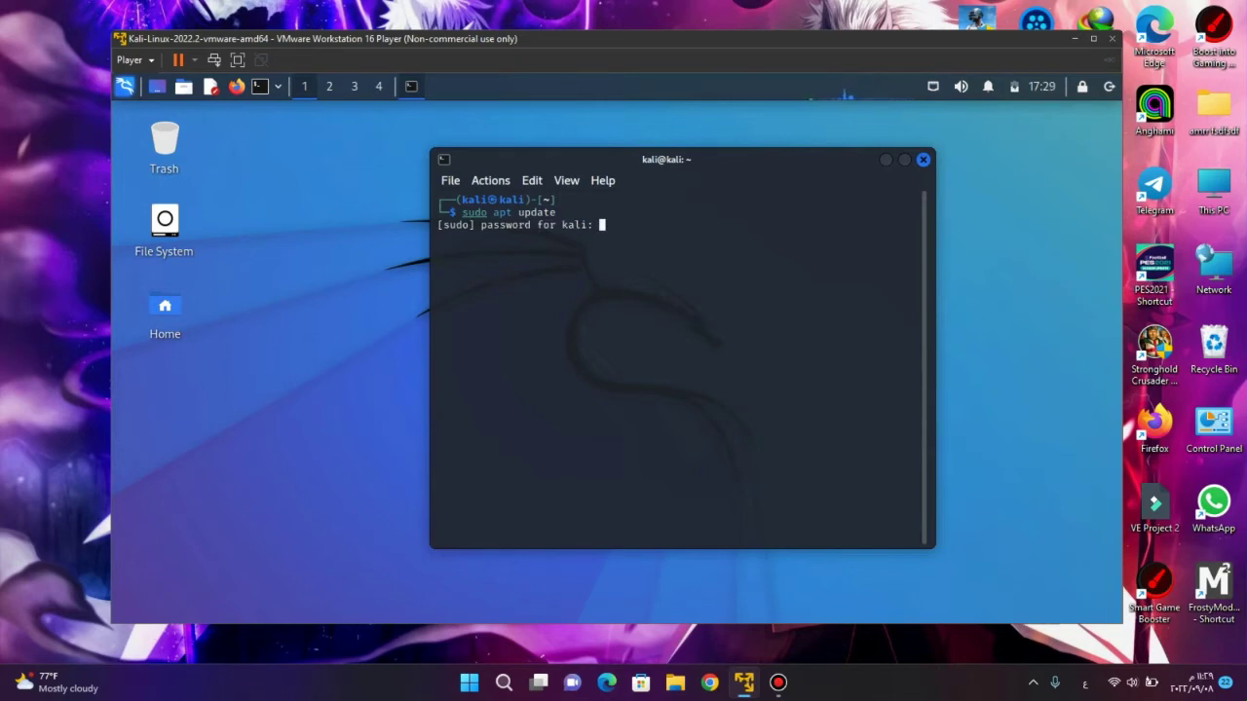
Step: Take a screenshot of the Kali desktop with the terminal waiting at the sudo password prompt
right_click(619, 223)
click(673, 234)
key(Print)
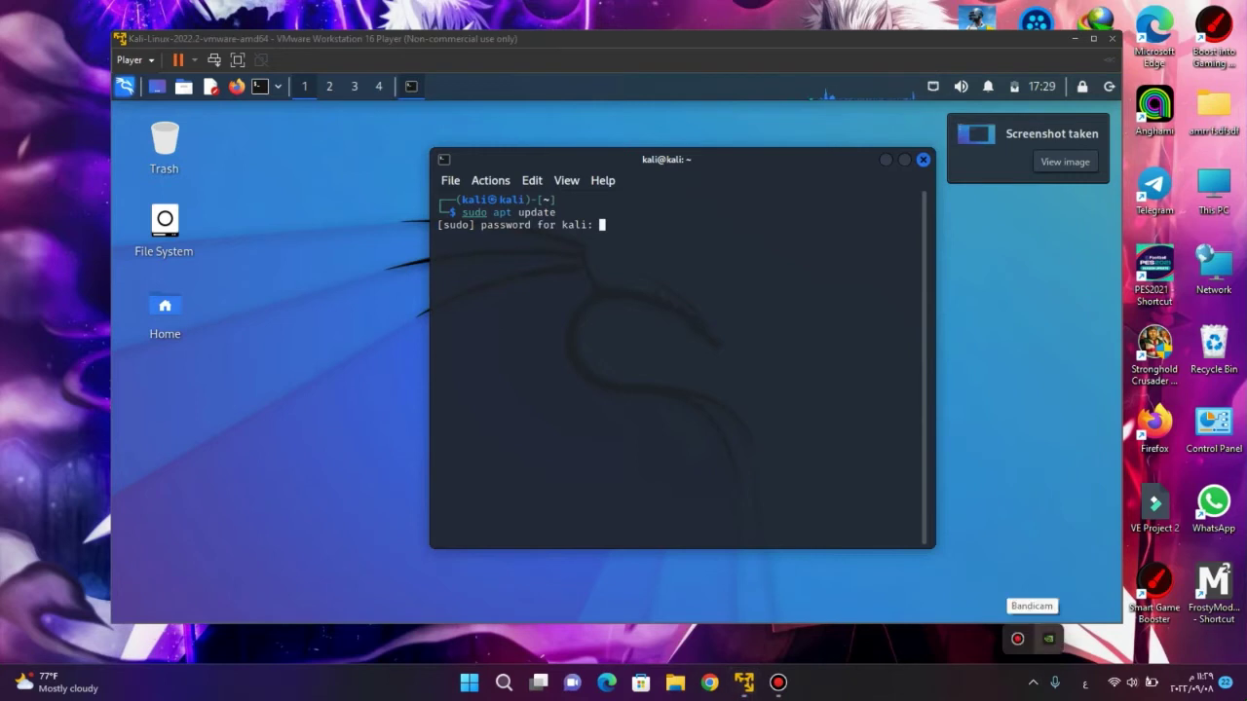
click(1017, 639)
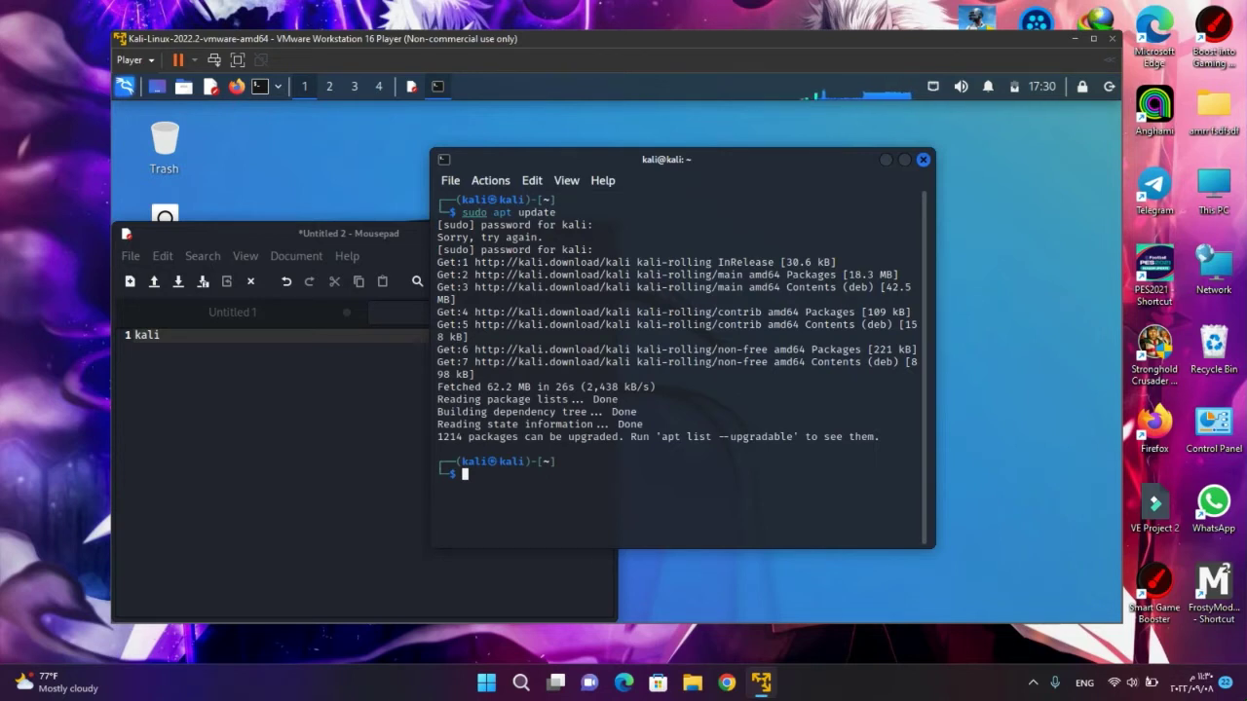
Step: Copy the line "sudo apt install -y tor torbrowser-launcher" from the Untitled 1 document in Mousepad
click(233, 312)
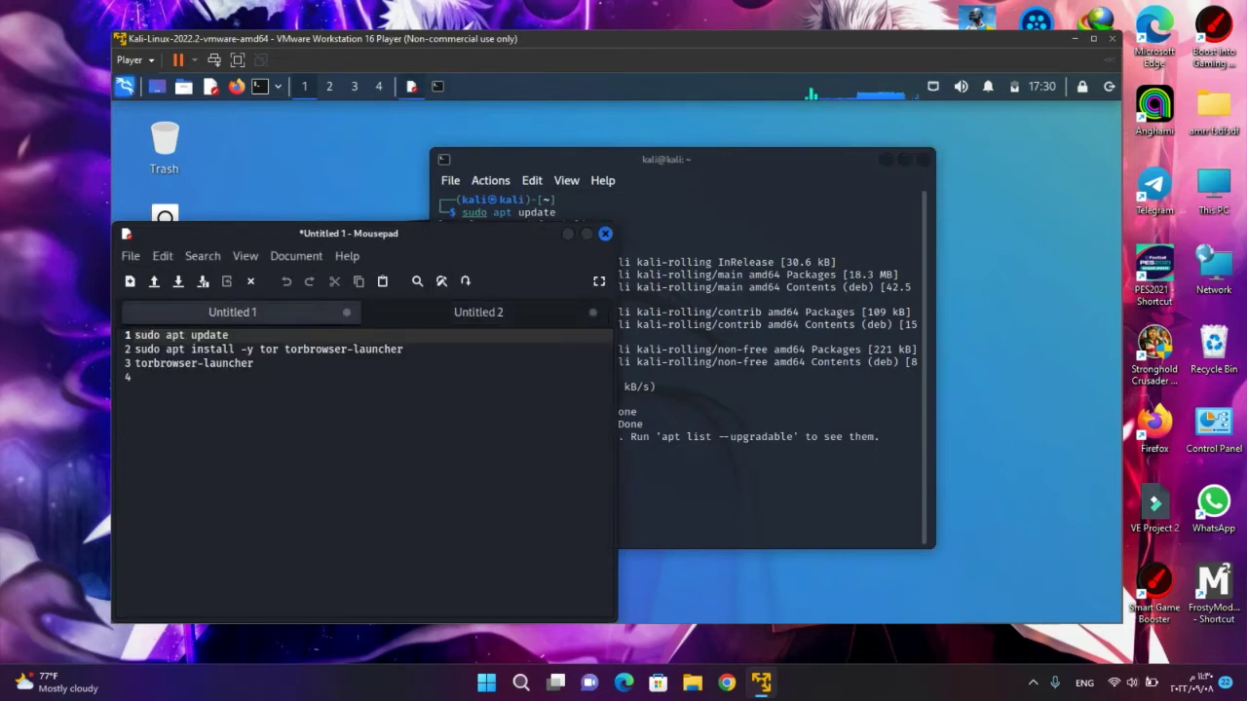
drag(403, 349, 136, 349)
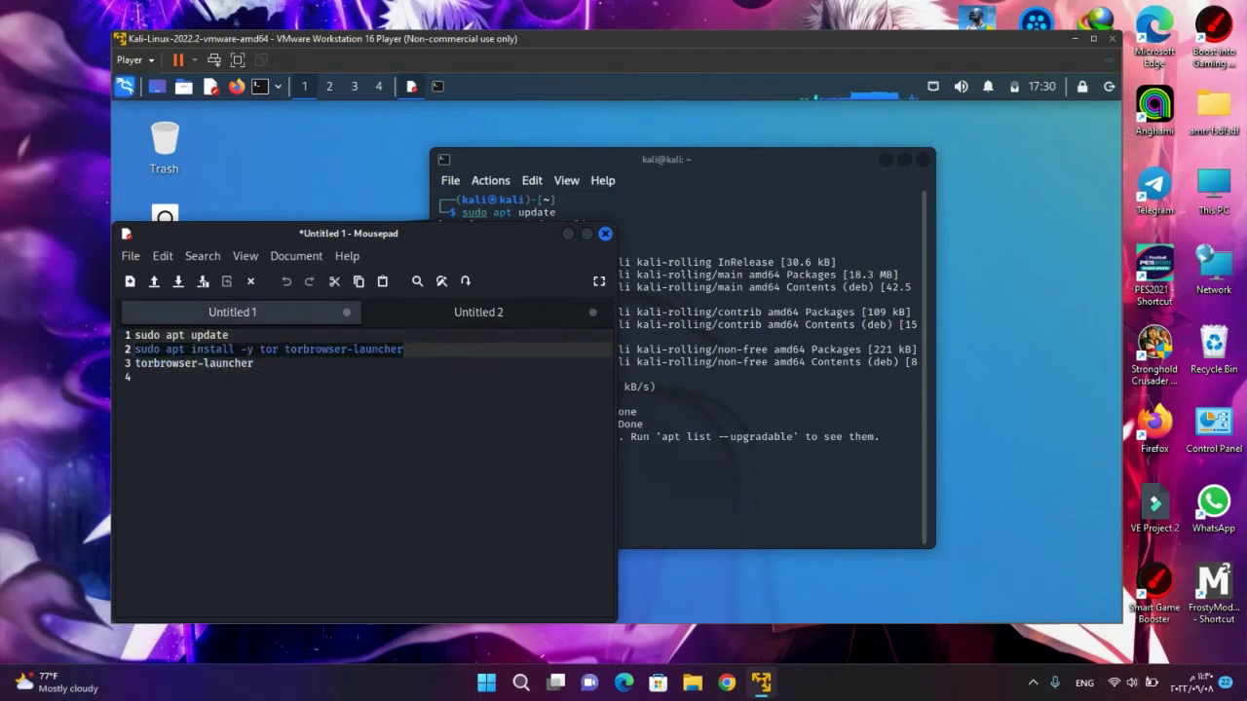
right_click(197, 325)
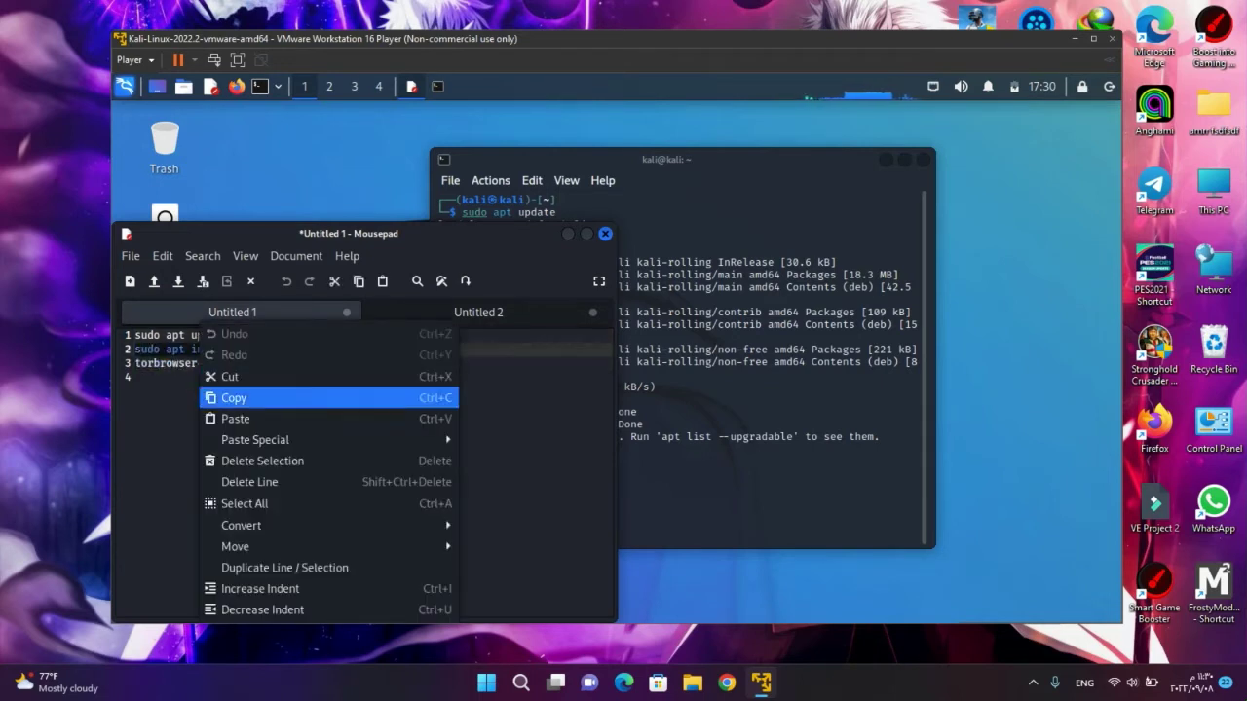
click(223, 397)
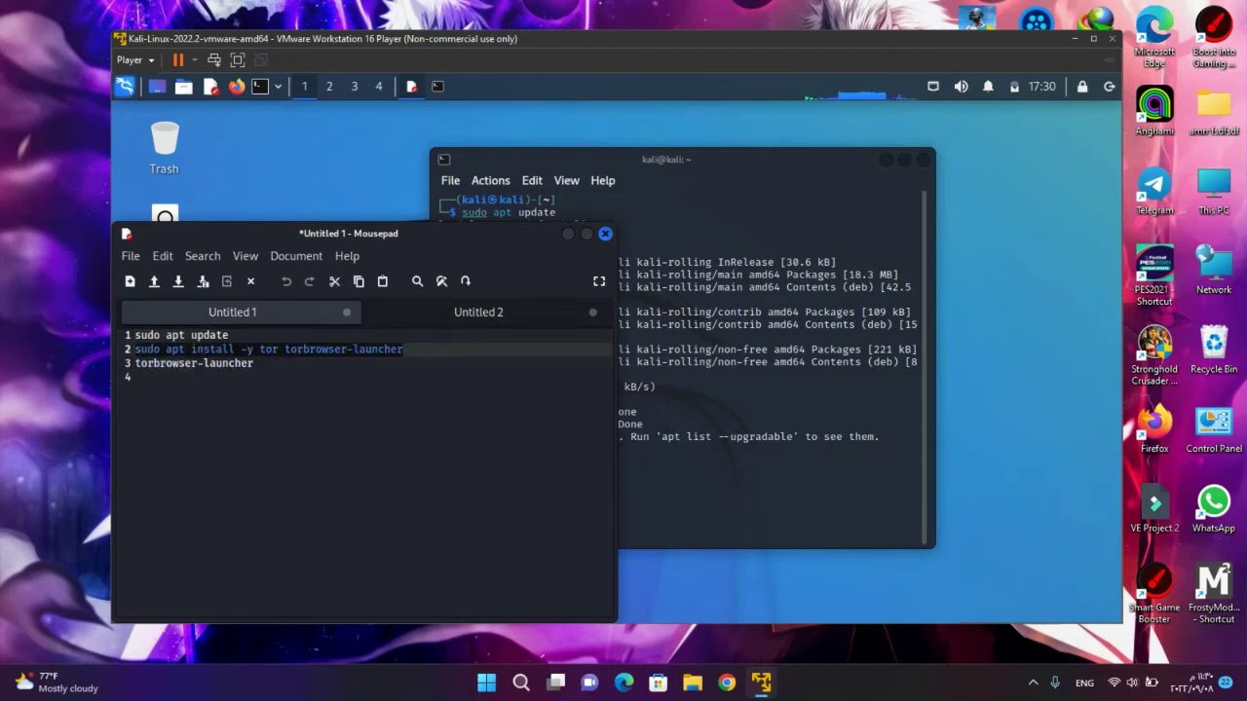
right_click(425, 327)
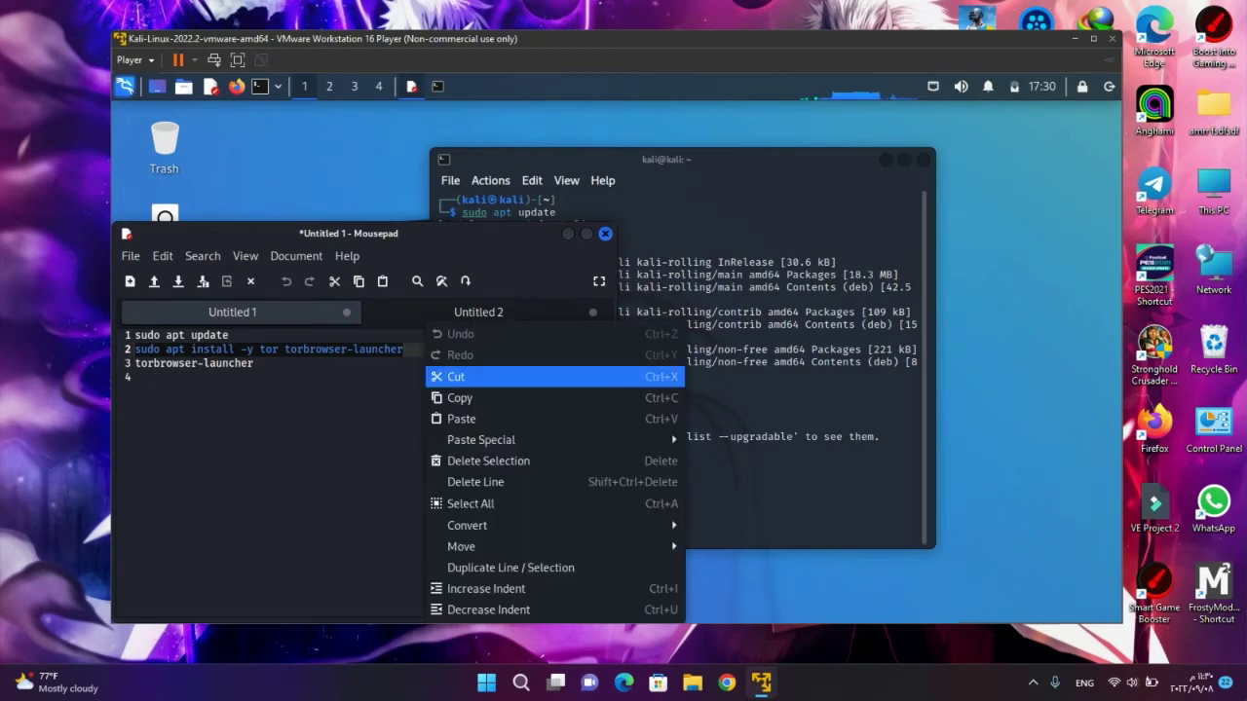
click(458, 397)
Step: Run the copied Tor installation command in the terminal and allow services to restart during package upgrades without asking
right_click(665, 190)
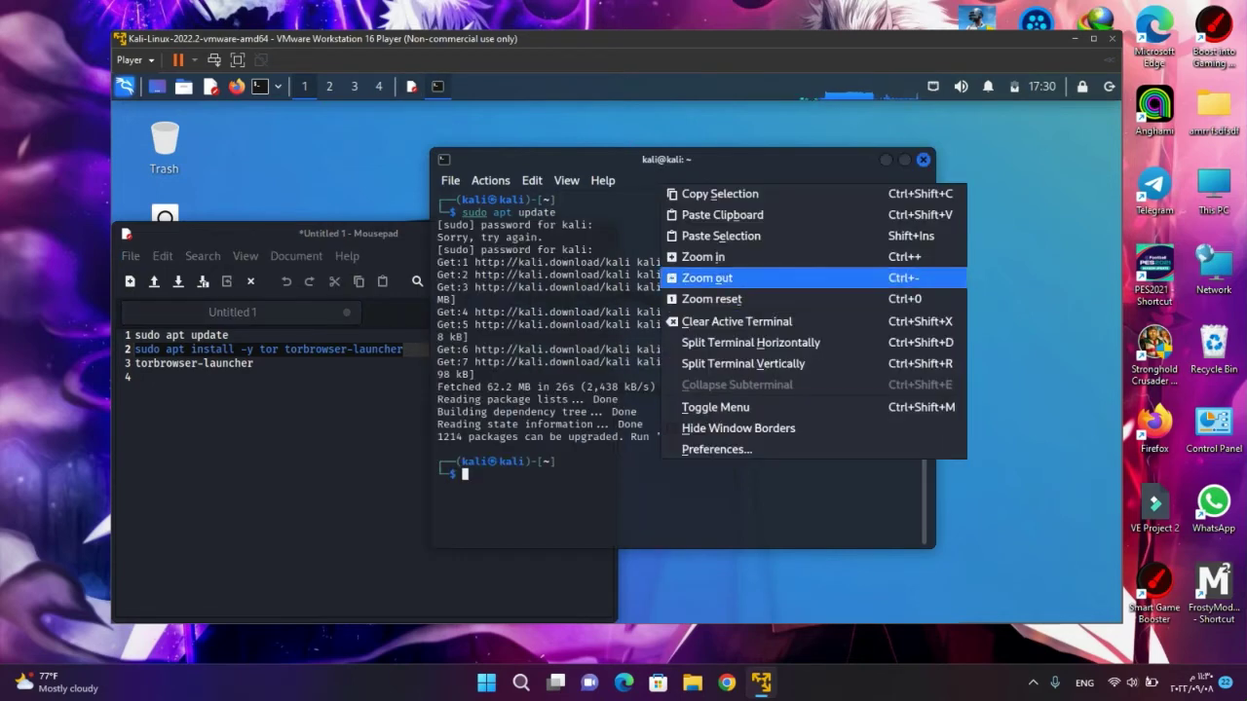
click(721, 236)
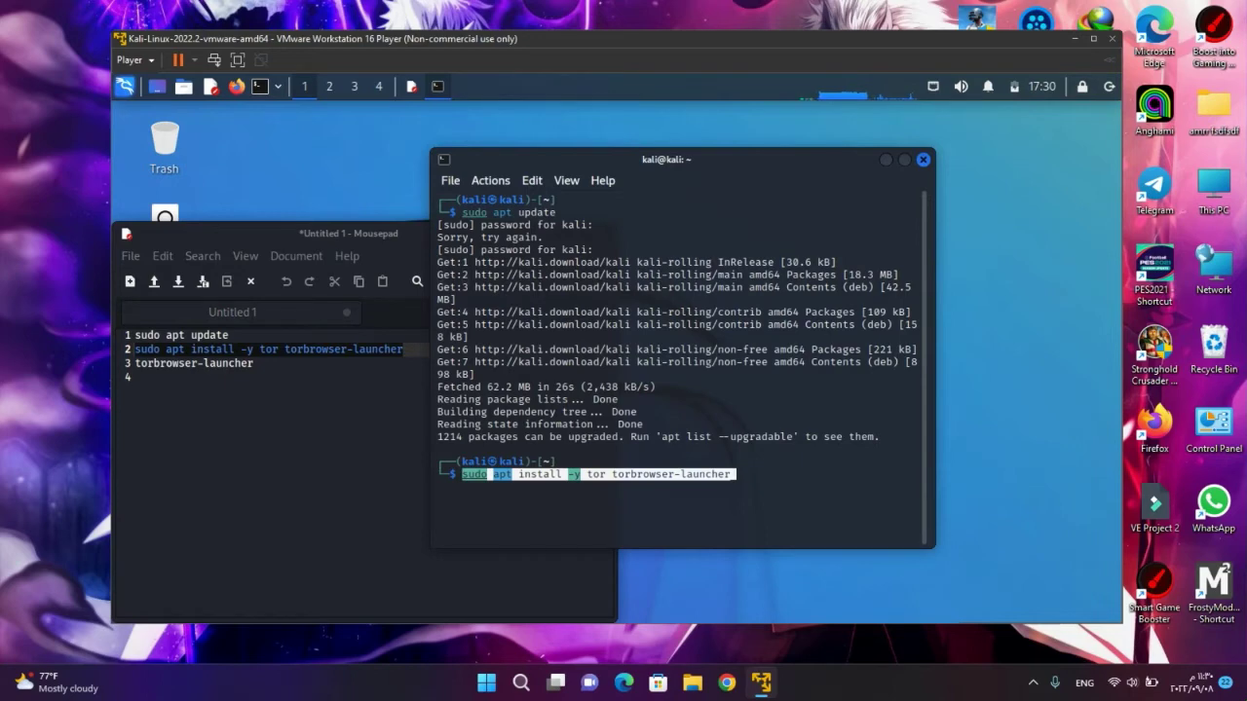
key(Return)
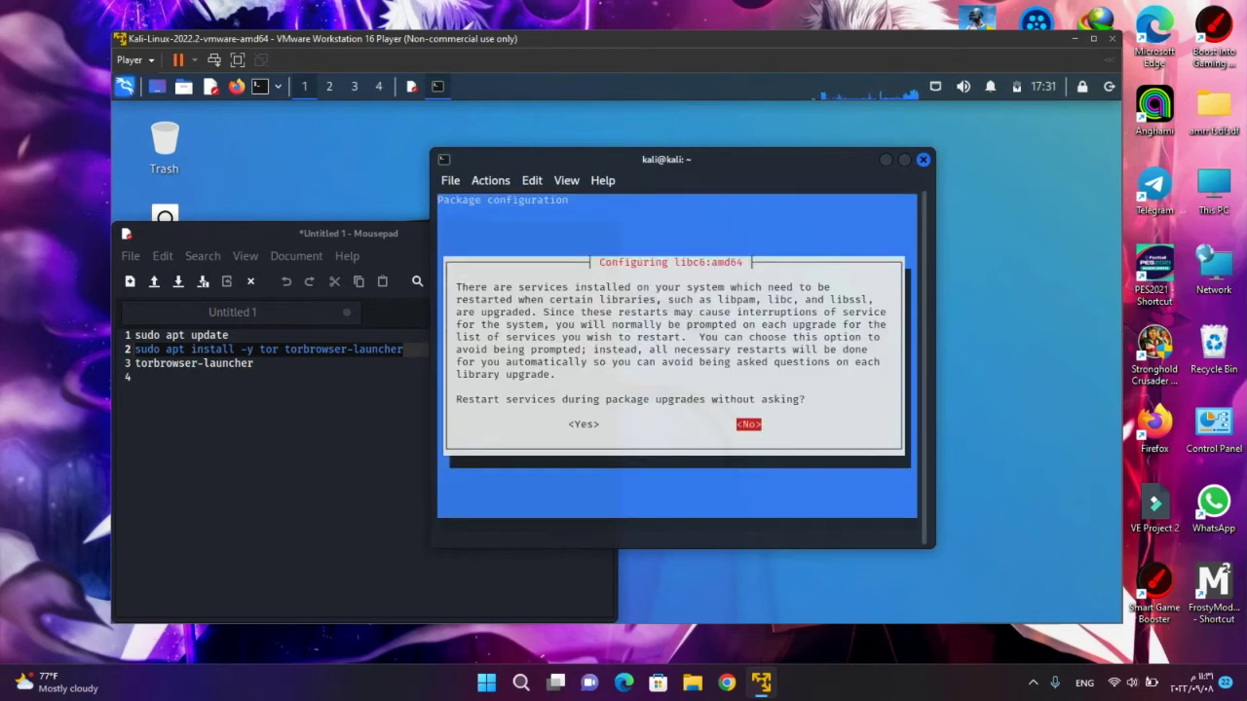
key(Left)
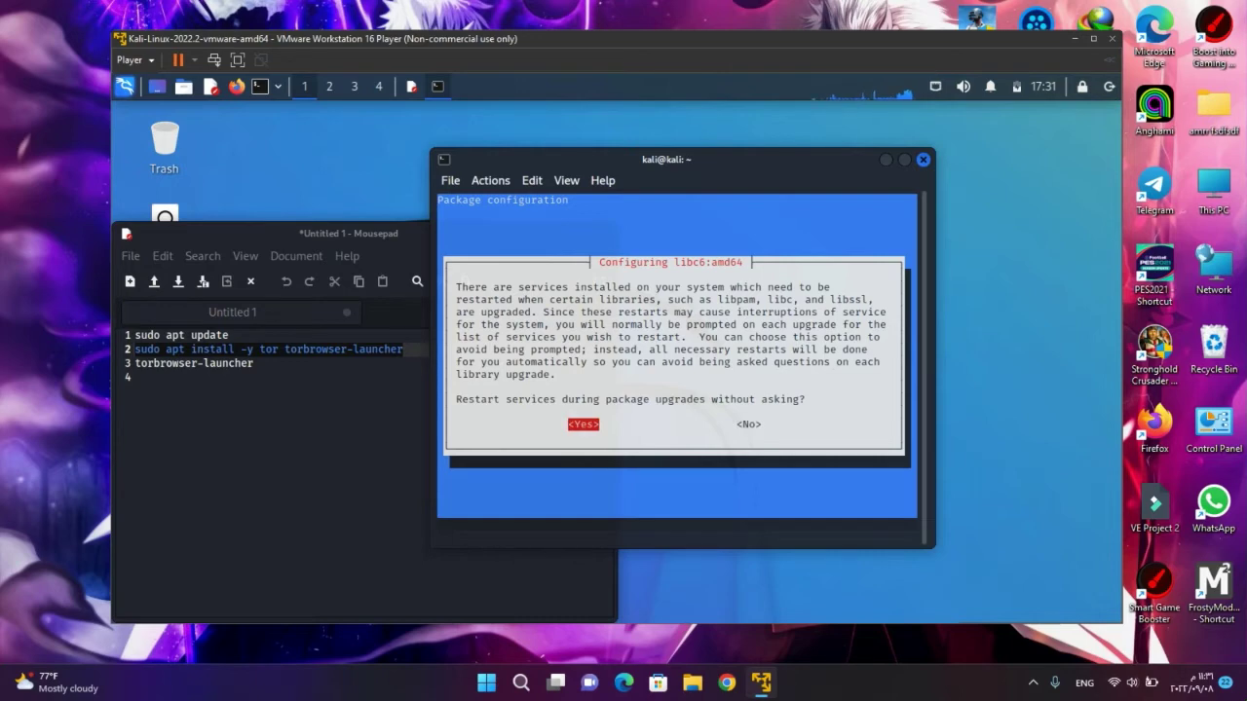
key(Return)
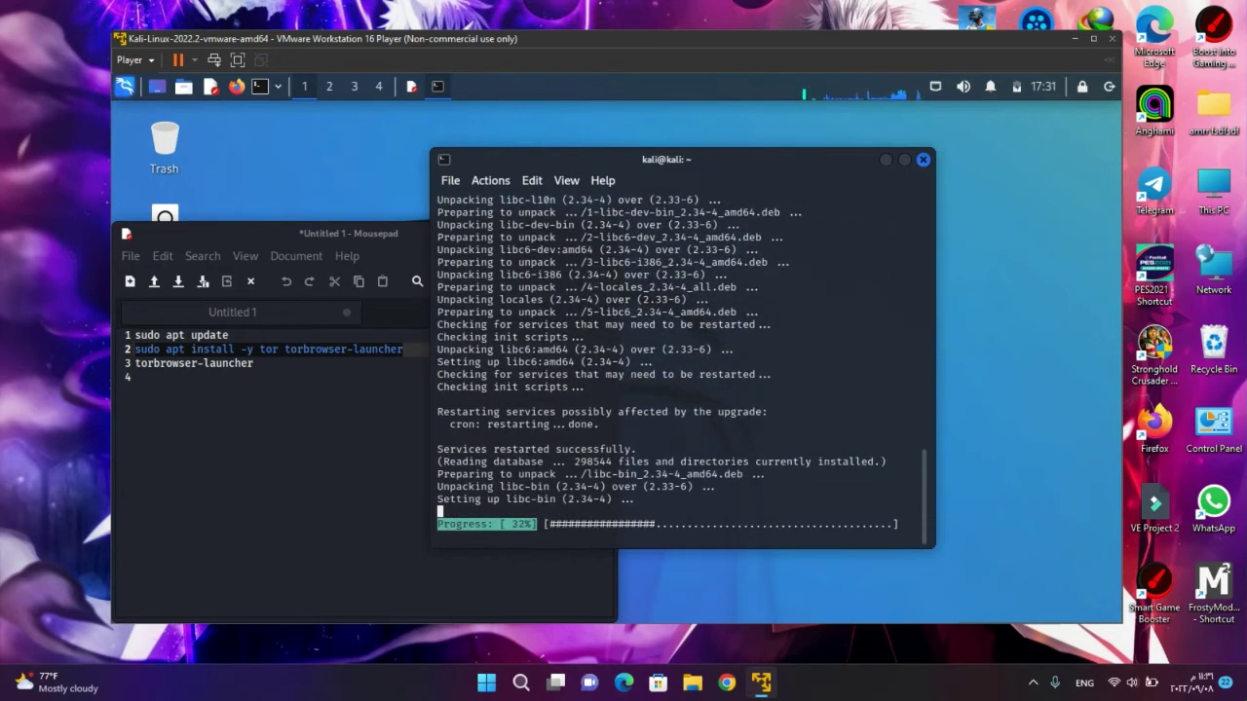